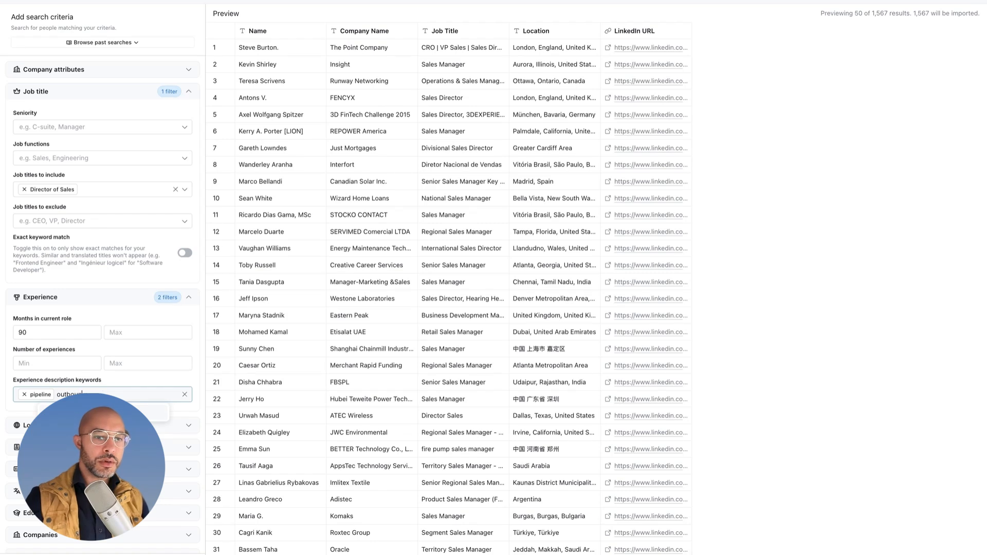
# Step: Add "outbound" and "demand generation" to the experience description keywords of the people search
pyautogui.write('nd')
pyautogui.press('Return')
pyautogui.write('demand generation')
pyautogui.press('Return')
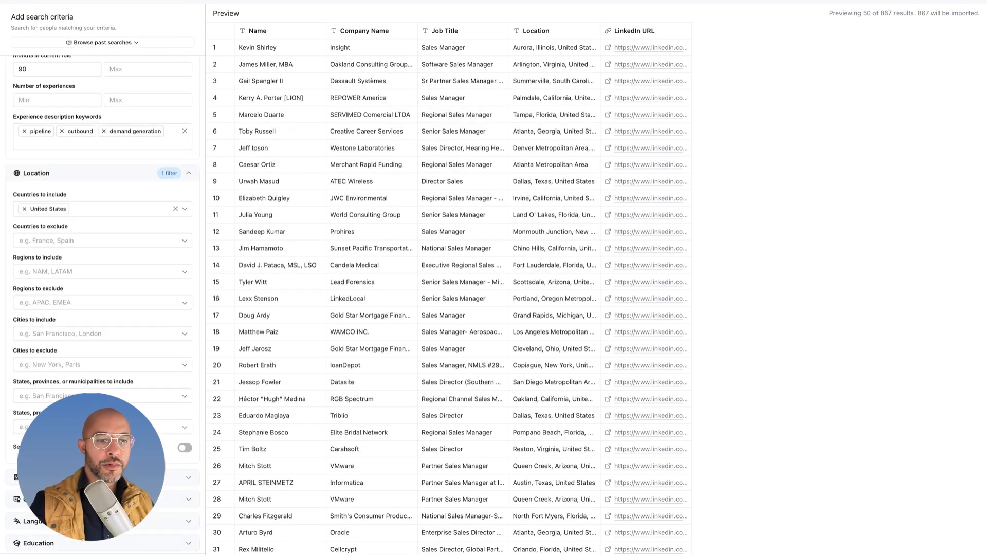
# Step: Expand the Past experiences filter section and check the remaining search filters below Location
pyautogui.scroll(-5, 103, 308)
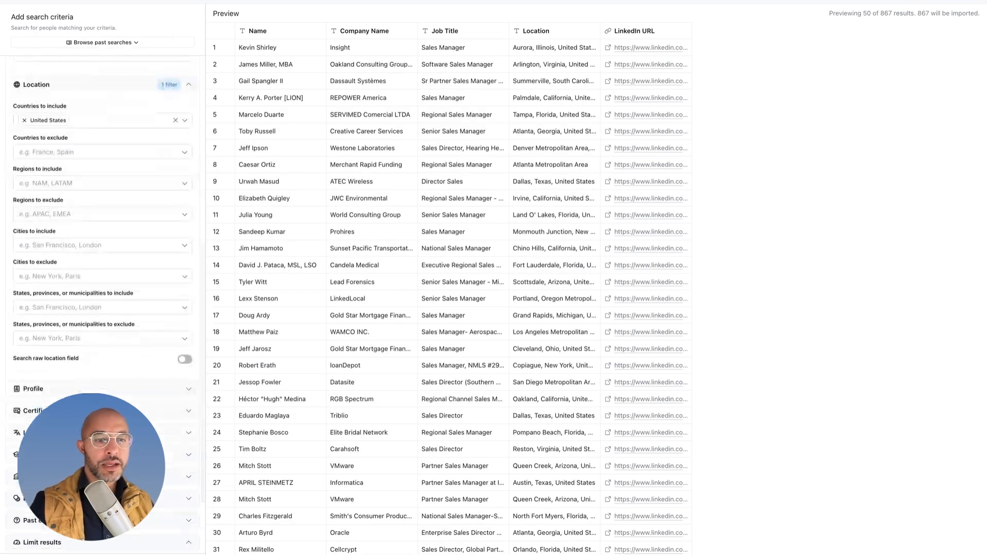
pyautogui.scroll(-1, 103, 465)
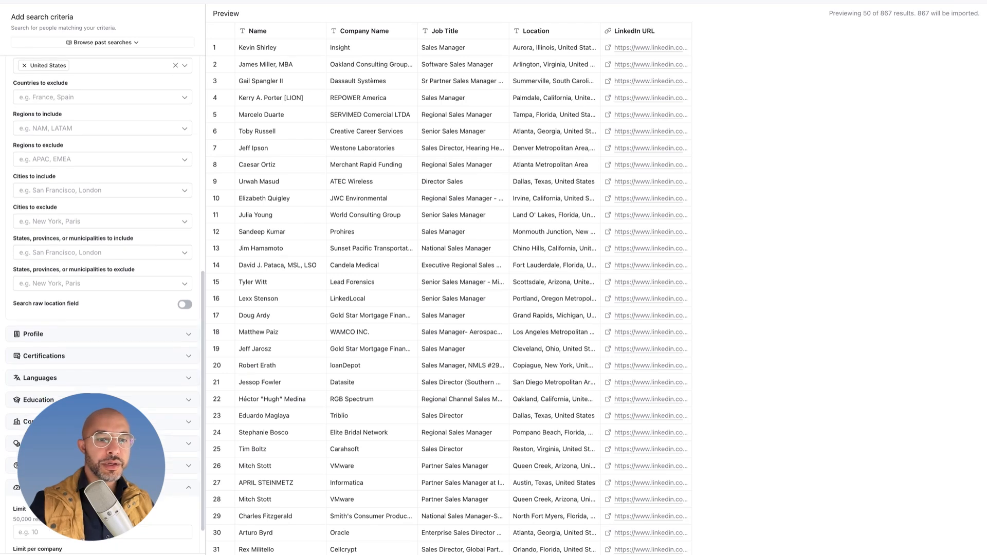
pyautogui.click(103, 466)
pyautogui.scroll(-3, 102, 466)
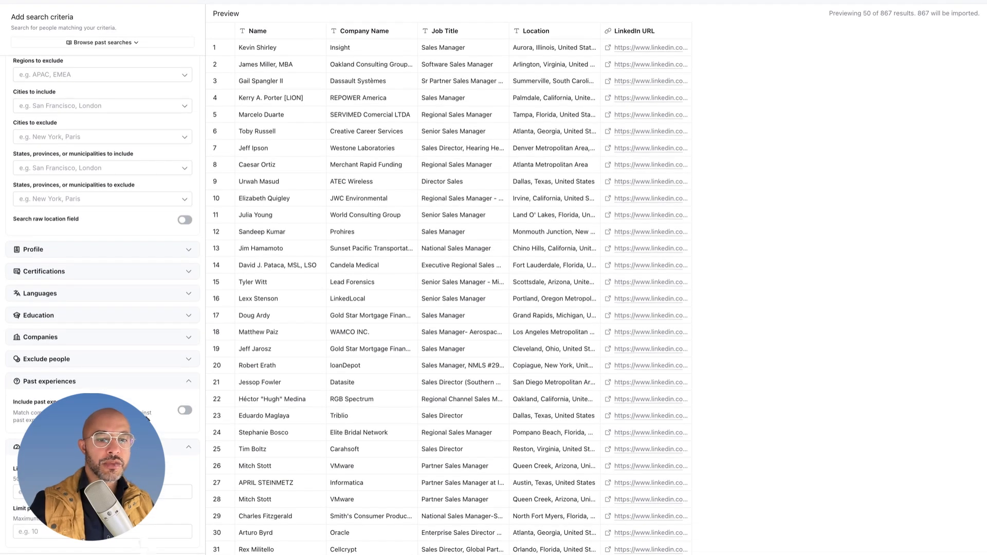
pyautogui.scroll(10, 72, 114)
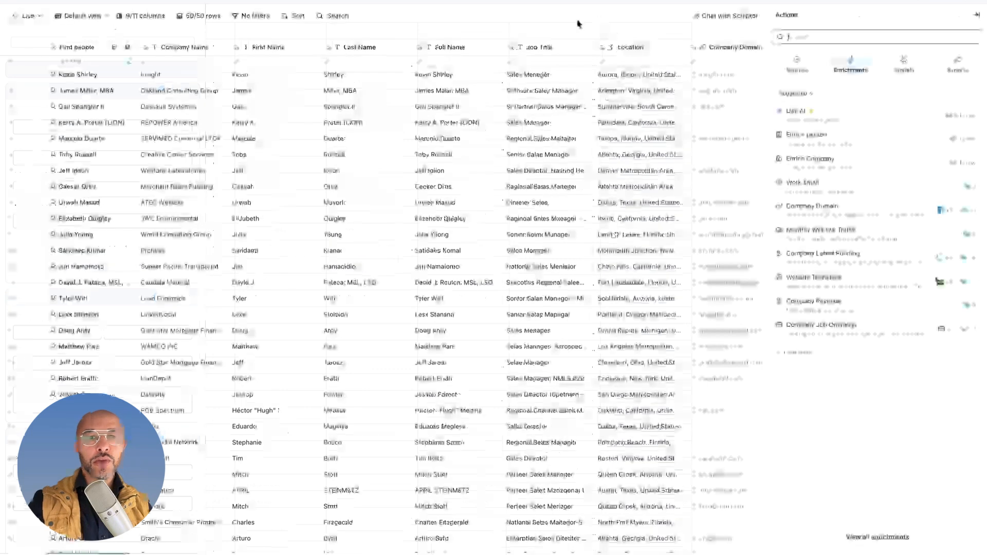
# Step: Inspect the source details of the first person in the Find people column, including location and latest experience
pyautogui.click(95, 73)
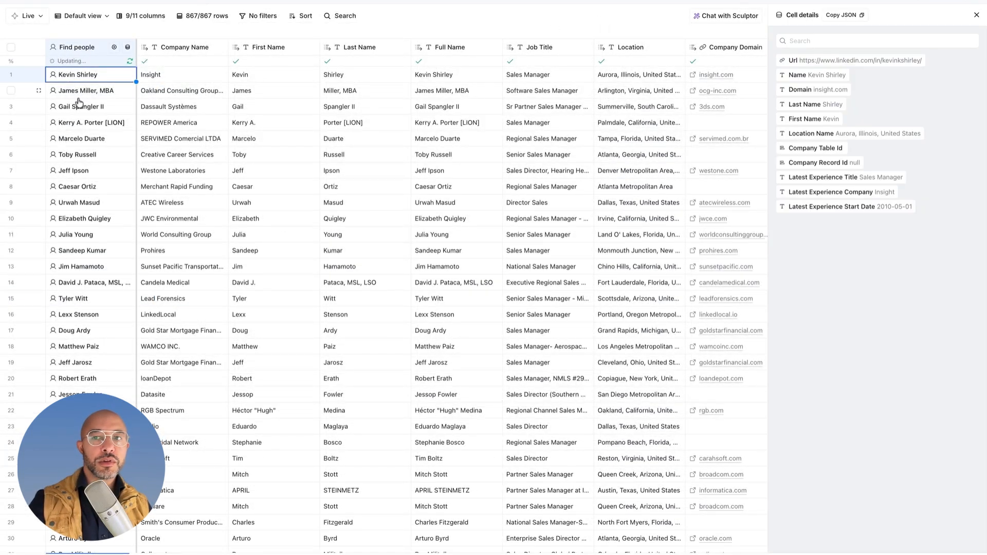
pyautogui.moveTo(796, 82)
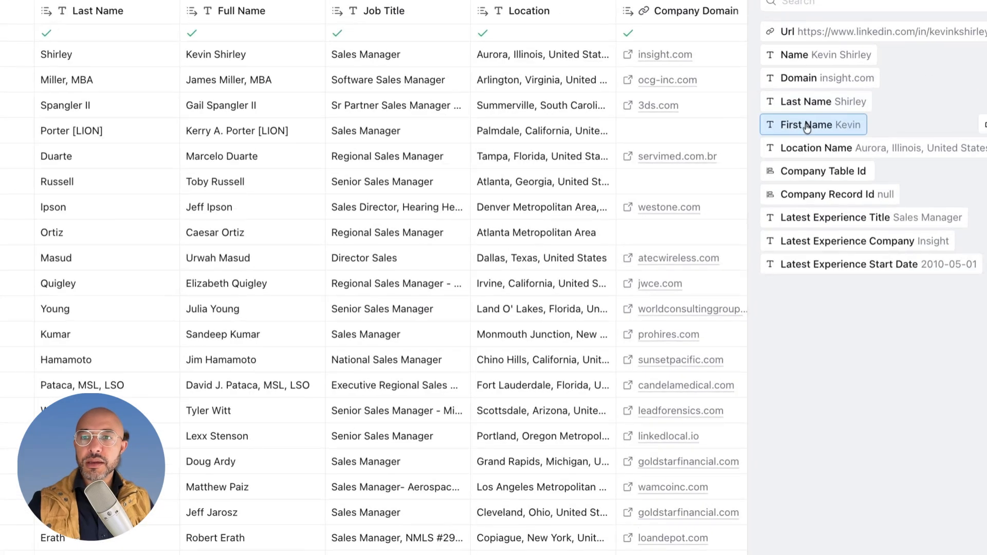
pyautogui.moveTo(918, 218)
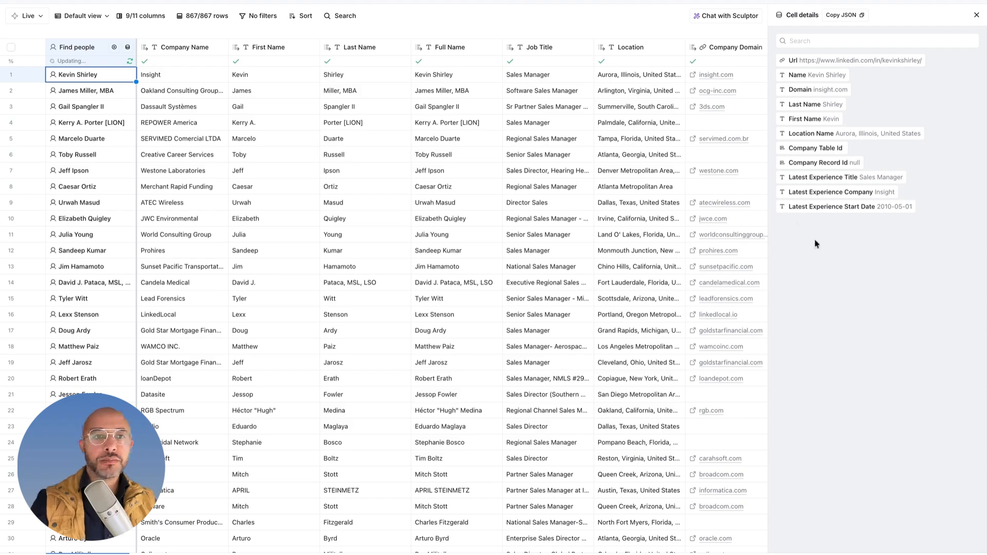
# Step: Add an enrichment after the LinkedIn Profile column, searching for "Enriched Person" and choosing the Enrich person action
pyautogui.hscroll(3, 451, 45)
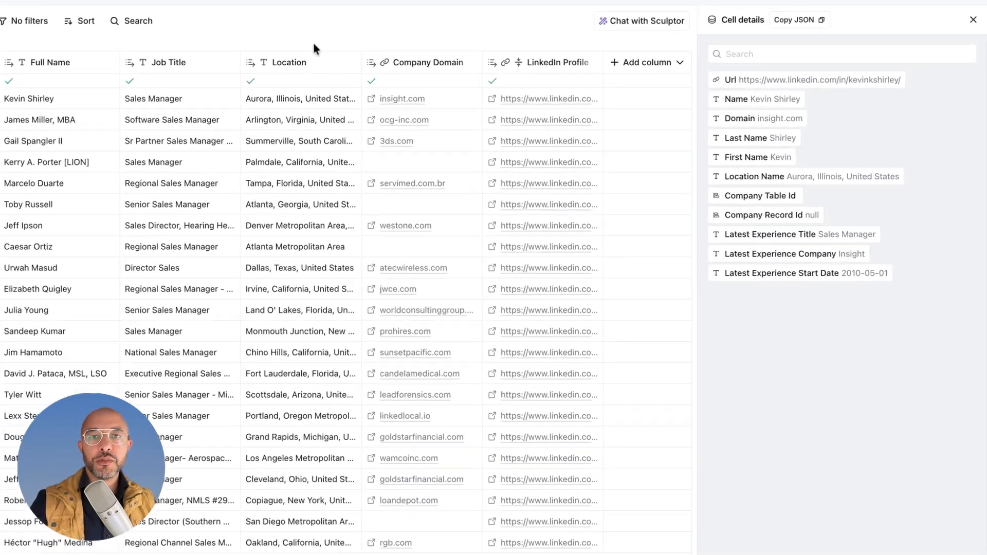
pyautogui.hscroll(1, 312, 45)
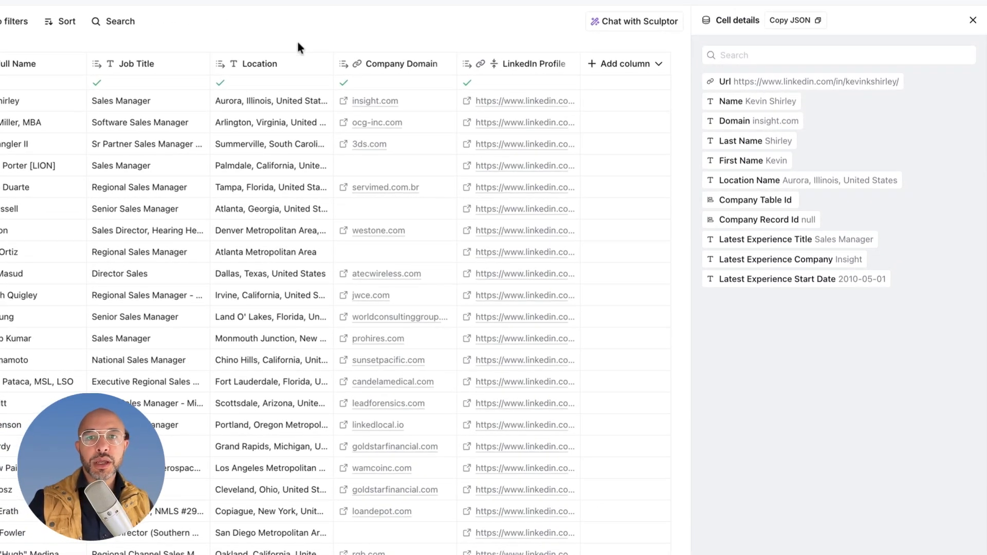
pyautogui.click(612, 73)
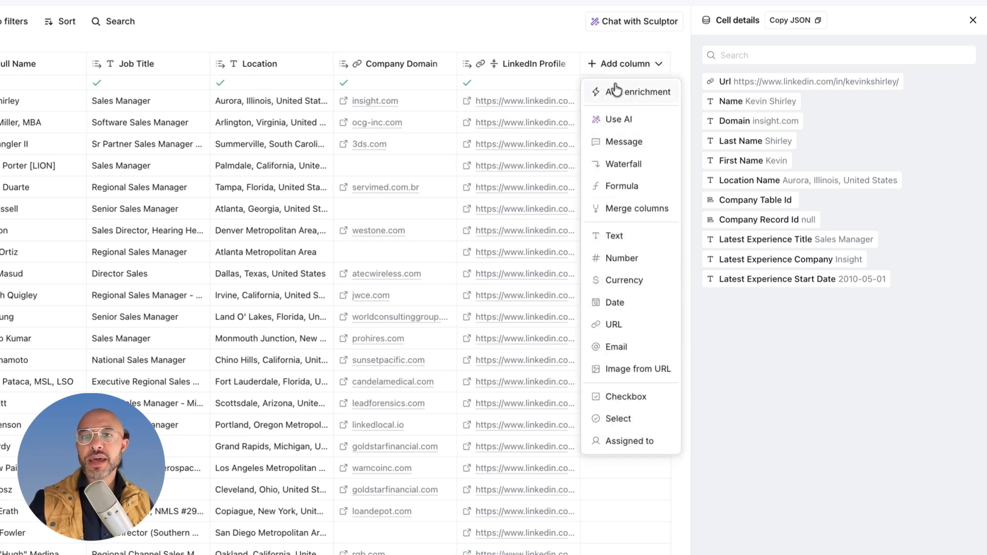
pyautogui.click(616, 91)
pyautogui.write('Enriched Person')
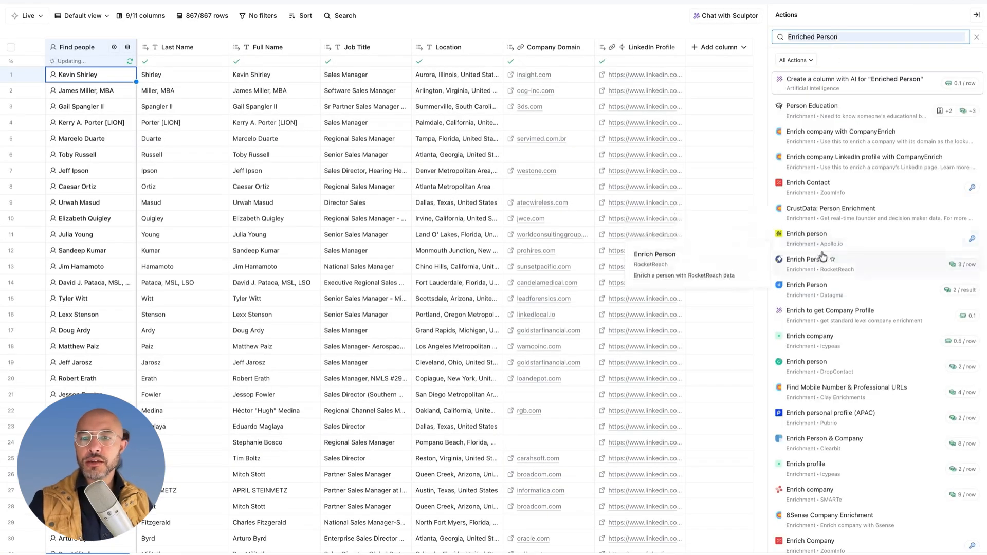
pyautogui.click(823, 257)
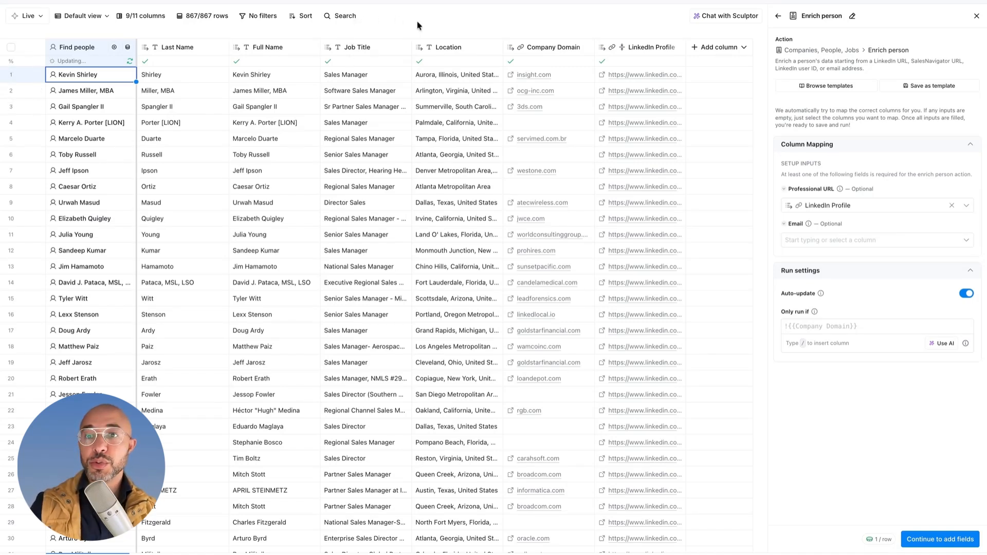
# Step: Map the Professional URL input to the LinkedIn Profile column and continue to the output field selection
pyautogui.click(820, 207)
pyautogui.click(810, 188)
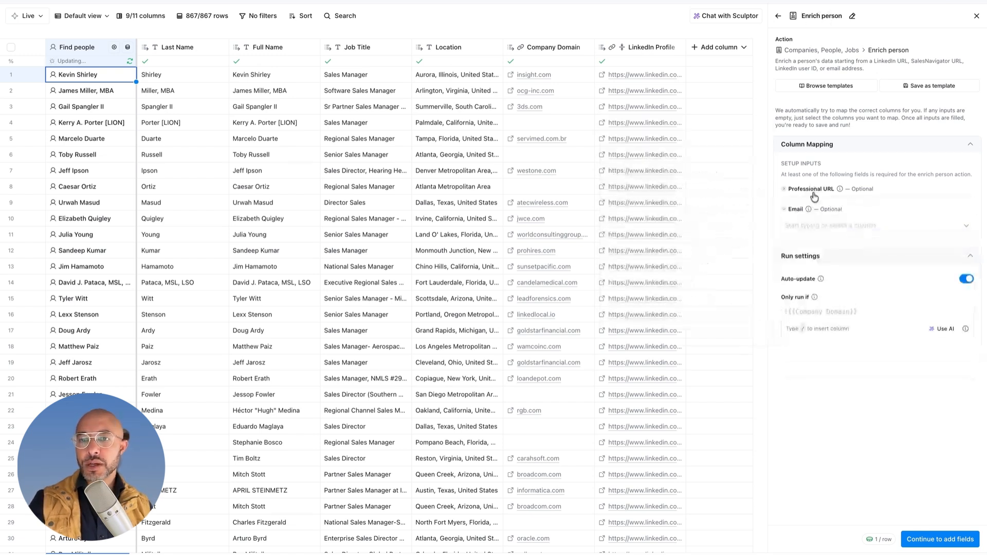
pyautogui.click(836, 208)
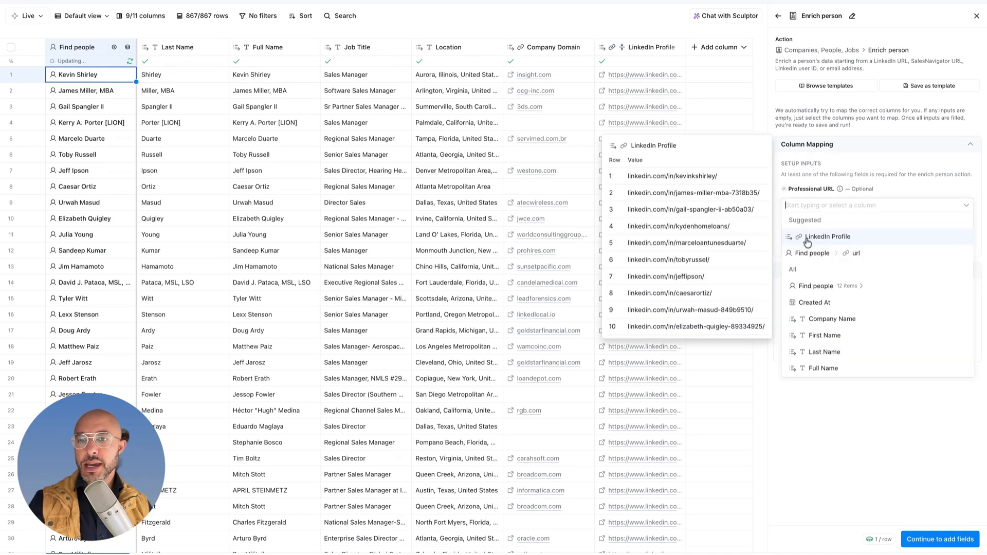
pyautogui.click(808, 238)
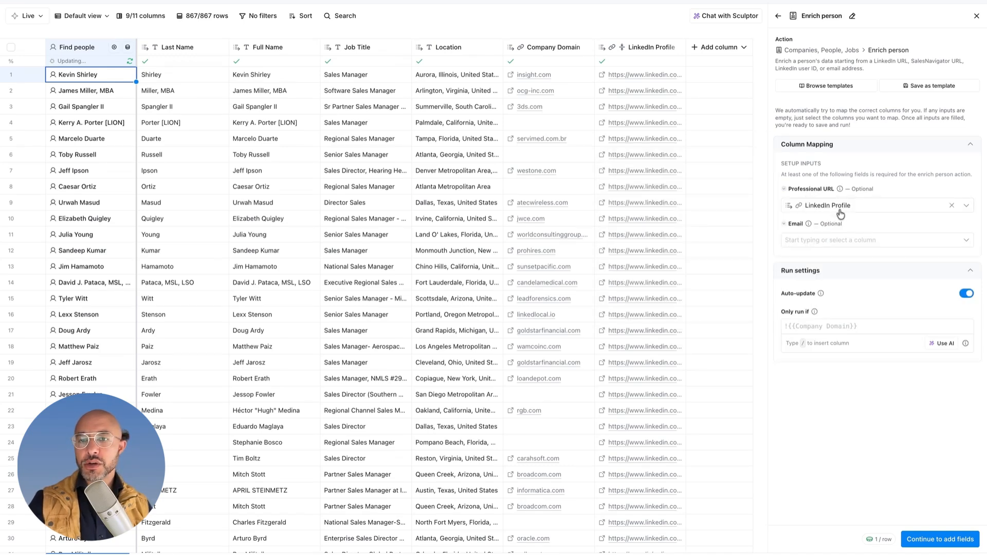
pyautogui.click(923, 539)
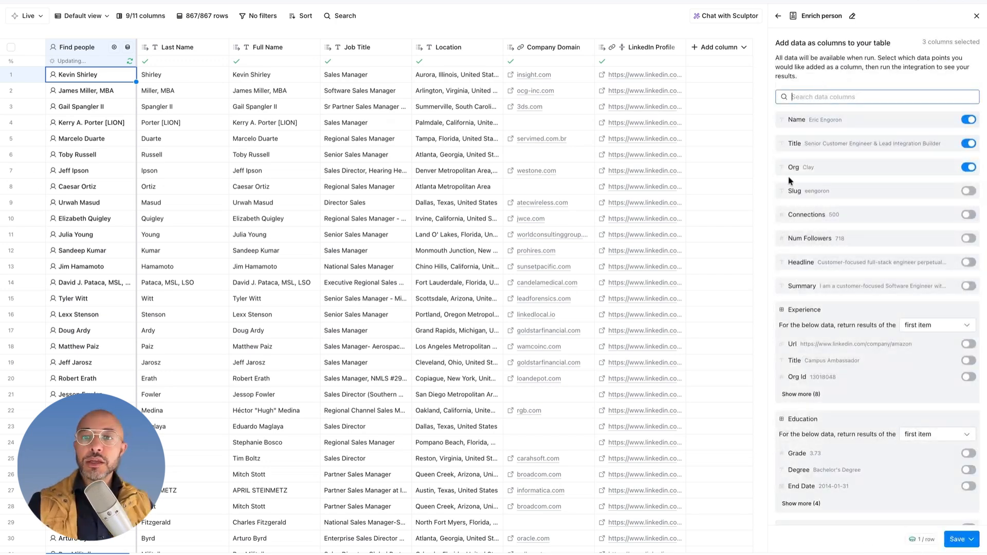
# Step: Include Headline and Summary among the enrichment data points added as columns
pyautogui.hscroll(-2, 663, 108)
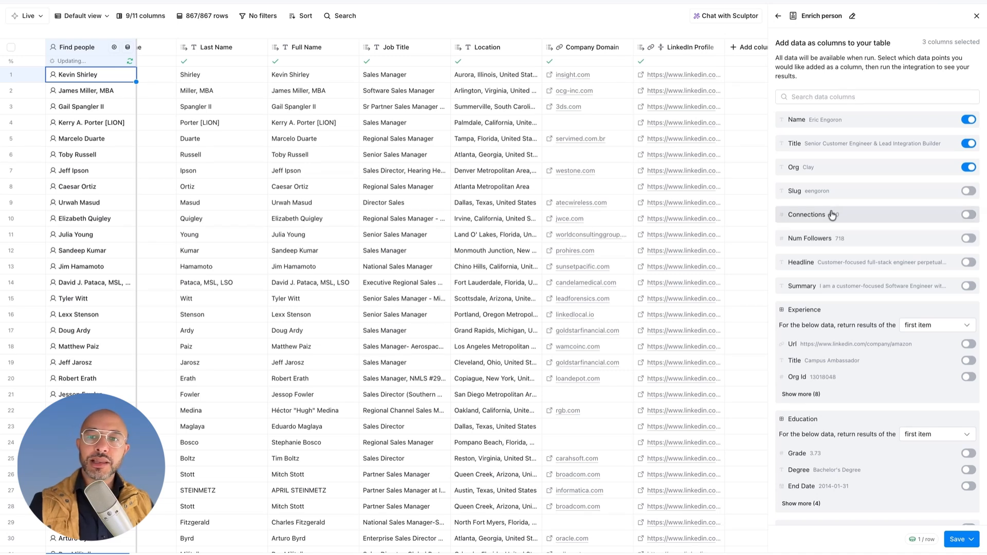
pyautogui.click(968, 262)
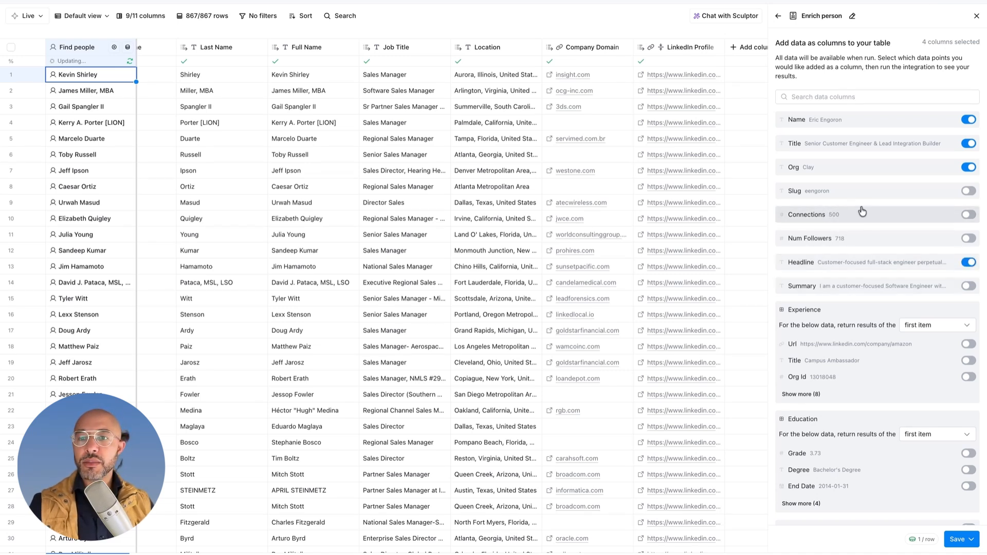
pyautogui.click(968, 286)
pyautogui.scroll(-3, 968, 287)
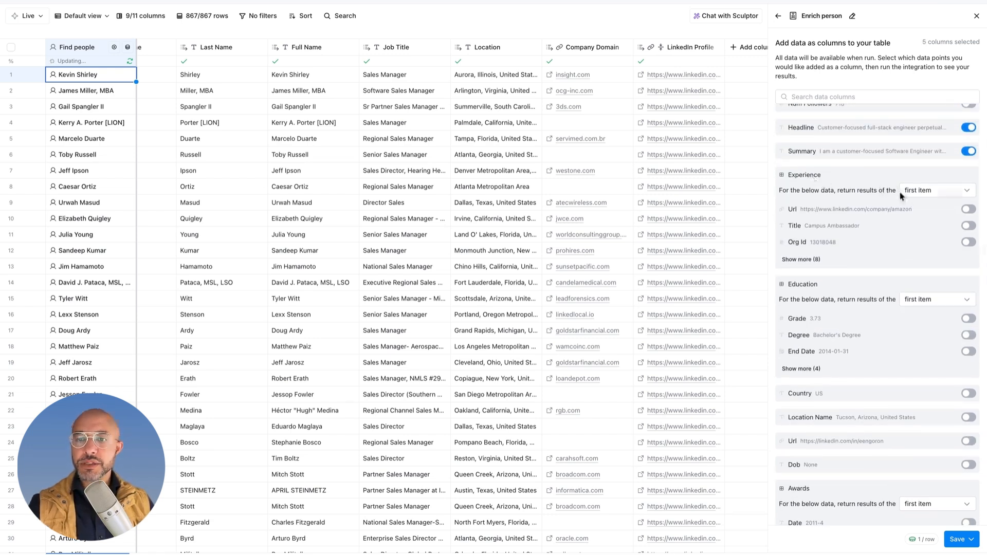
# Step: Include Title, Company, Summary, Start Date, Is Current and Company Domain from Current Experience as additional columns
pyautogui.scroll(-10, 899, 196)
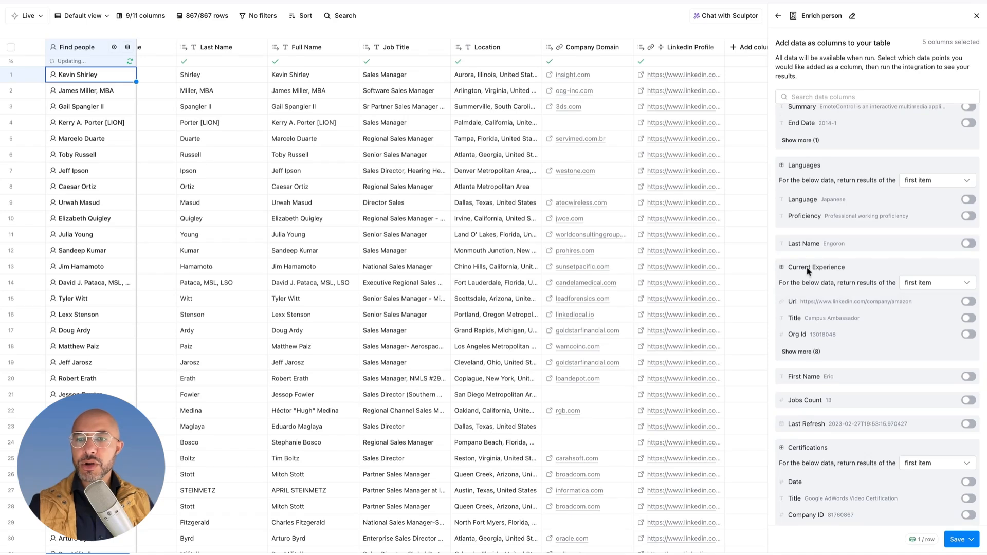
pyautogui.click(968, 317)
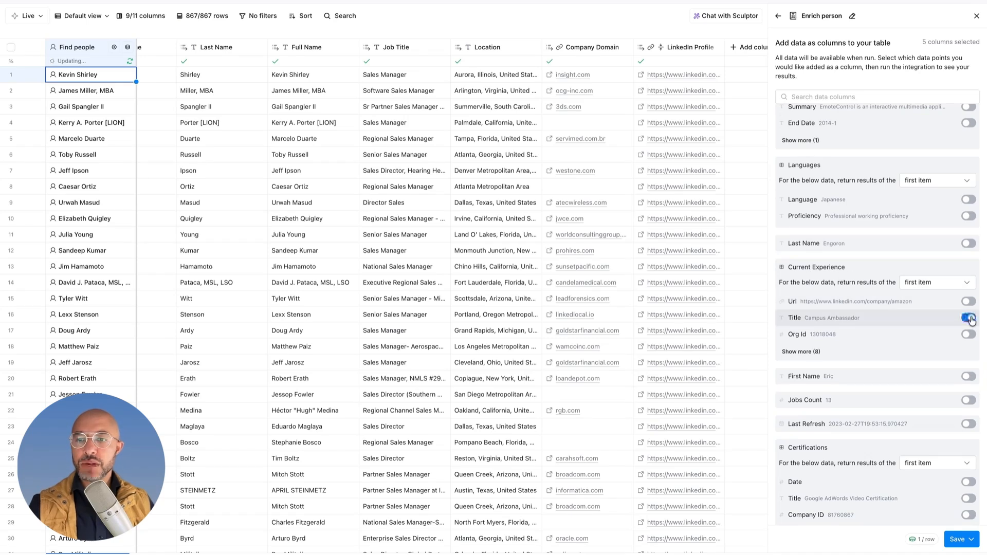
pyautogui.click(805, 352)
pyautogui.click(968, 351)
pyautogui.click(968, 367)
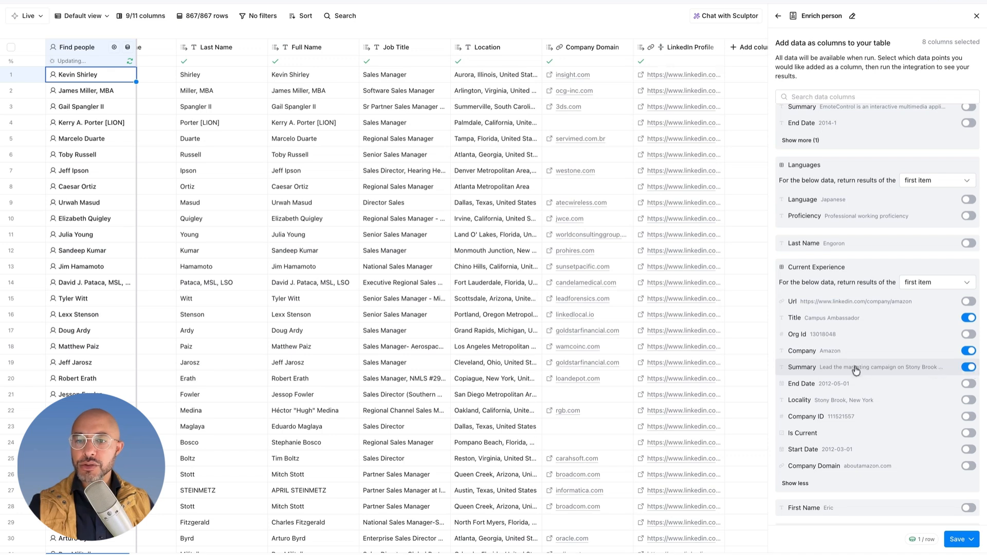
pyautogui.click(968, 450)
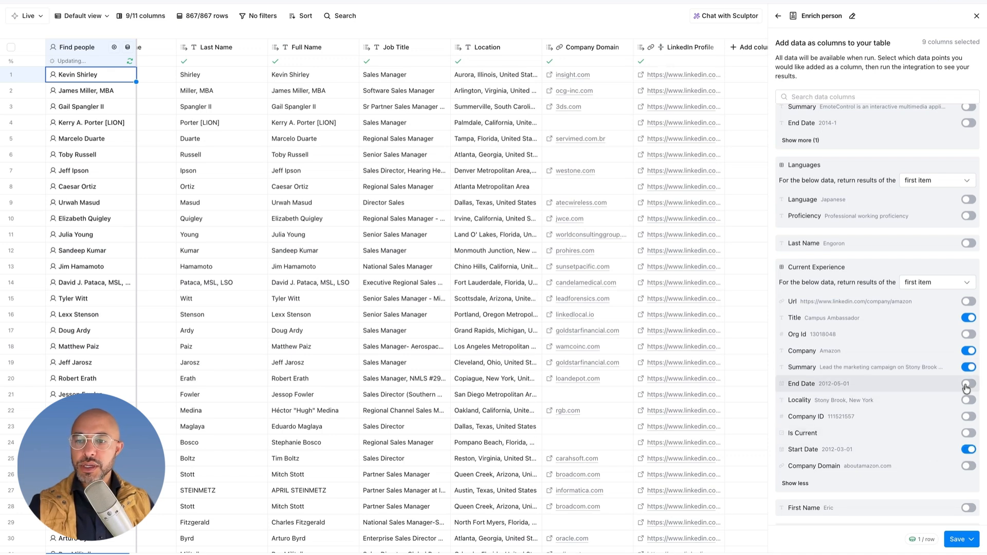
pyautogui.click(966, 386)
pyautogui.scroll(-2, 894, 431)
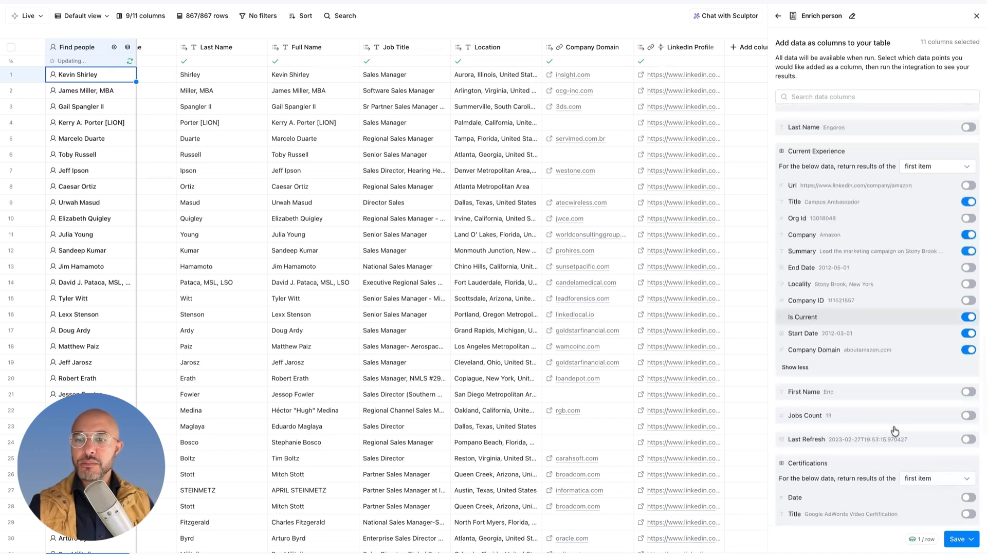
pyautogui.scroll(-5, 895, 431)
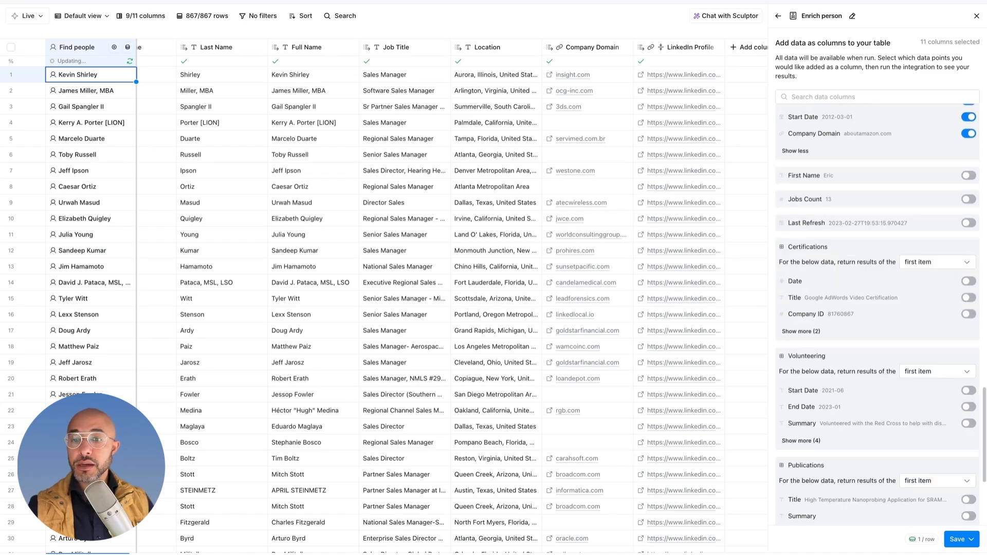
pyautogui.scroll(-3, 894, 431)
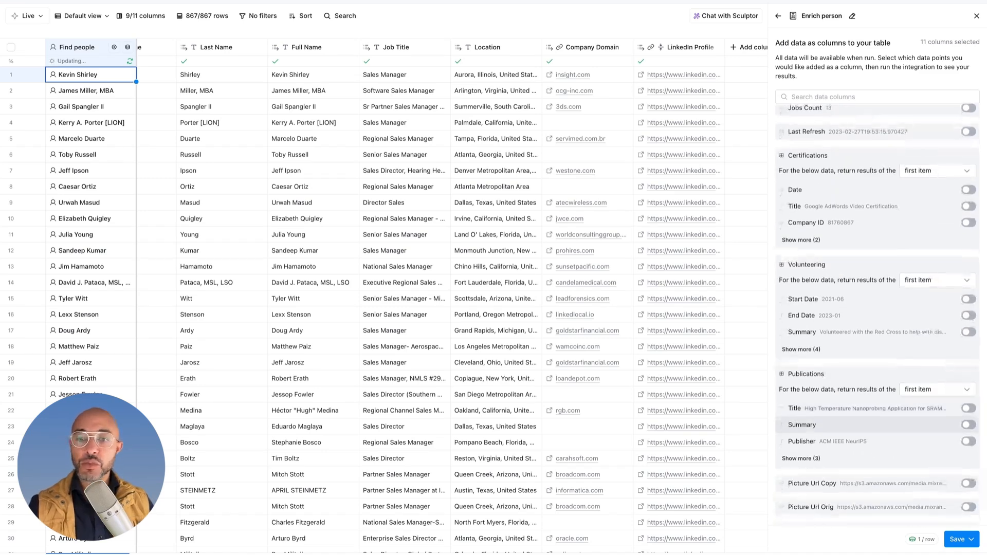
pyautogui.scroll(-1, 895, 431)
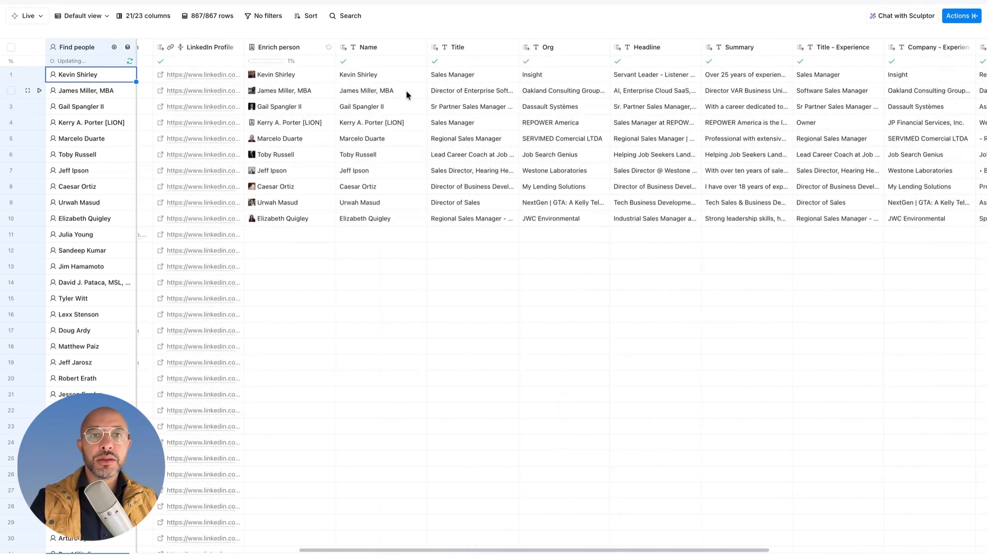
# Step: Add a Use AI column after the enriched data columns and switch its setup to manual configuration
pyautogui.hscroll(1, 489, 143)
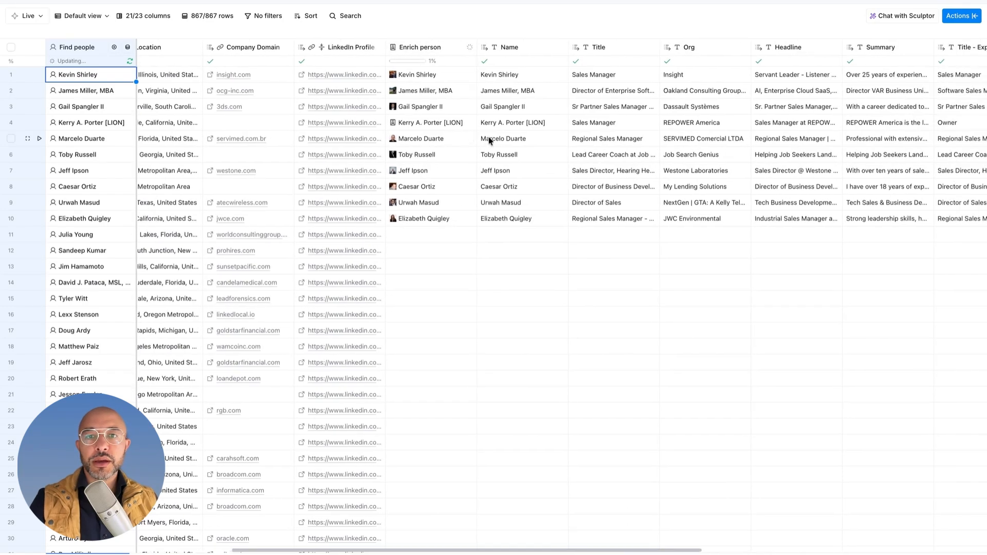
pyautogui.hscroll(2, 519, 79)
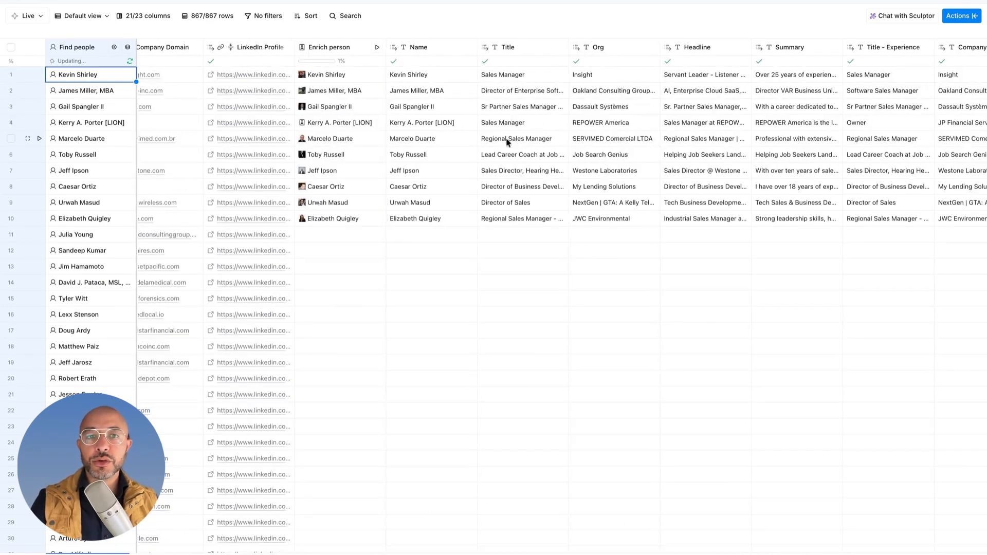
pyautogui.hscroll(1, 509, 144)
pyautogui.hscroll(5, 509, 128)
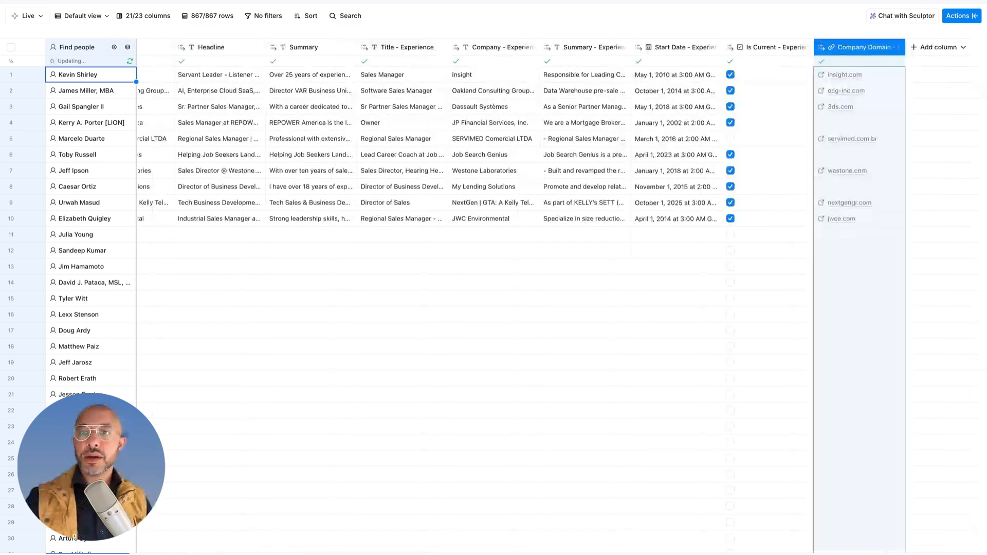
pyautogui.click(938, 47)
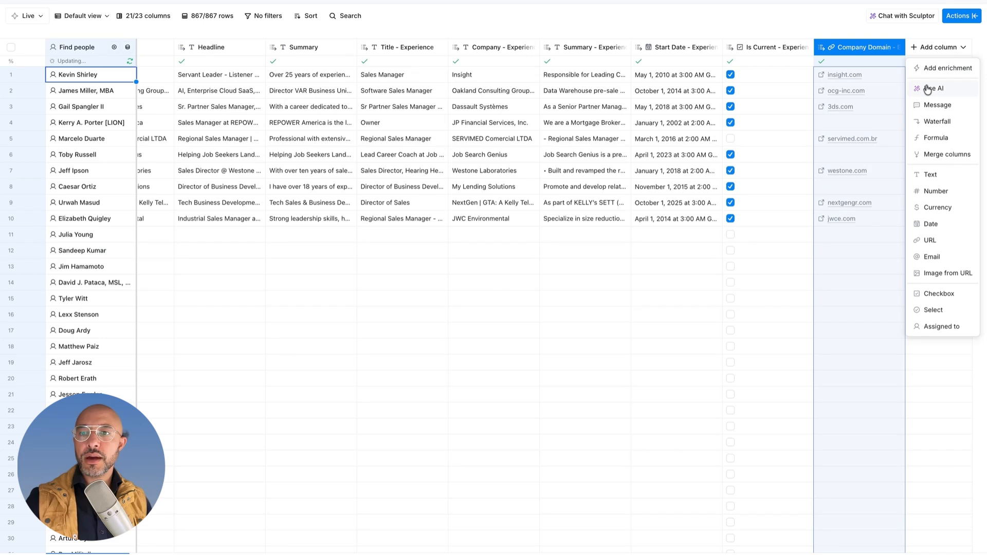
pyautogui.click(928, 88)
pyautogui.click(895, 41)
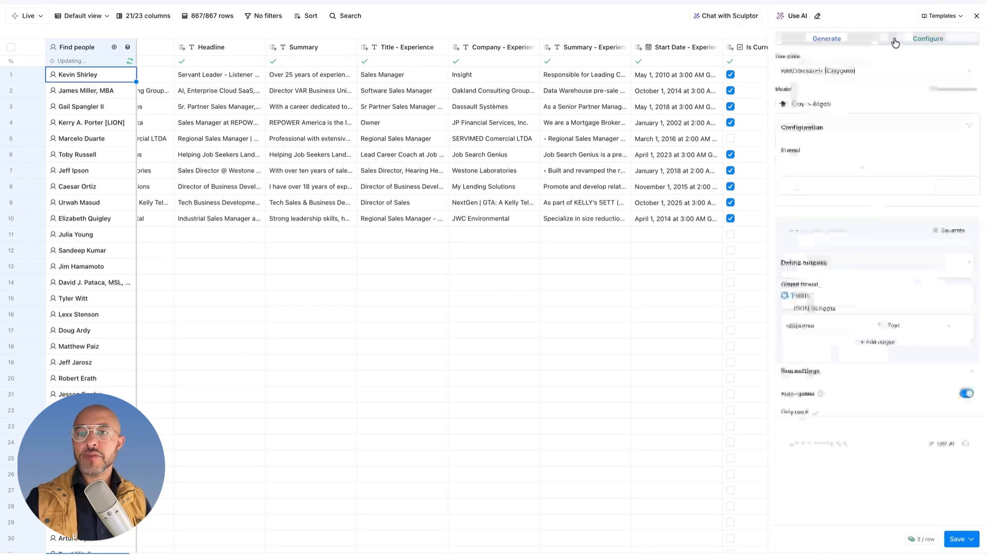
# Step: Paste a prompt asking for an opening one-liner under 20 words, using short sentences and referencing the person's headline or summary
pyautogui.click(807, 207)
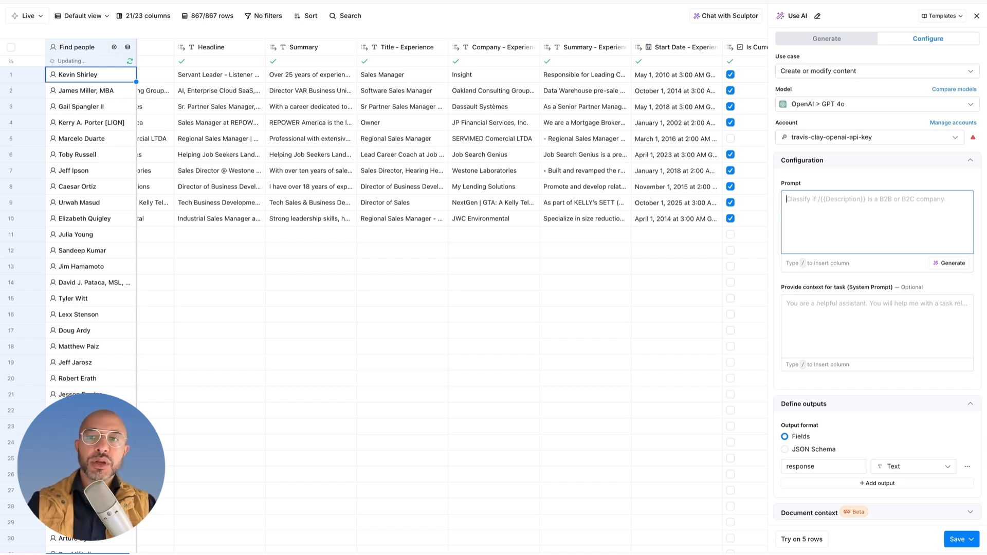
pyautogui.click(798, 201)
pyautogui.write("Create an opening one-liner that uses short words and short sentences as an observation of this person's main focus. Mention how we are working in the same industry space as them, but don't use those exact words. And mention that we noticed that something interesting from their particular headline or summary and try to keep it under 20 words maximum.")
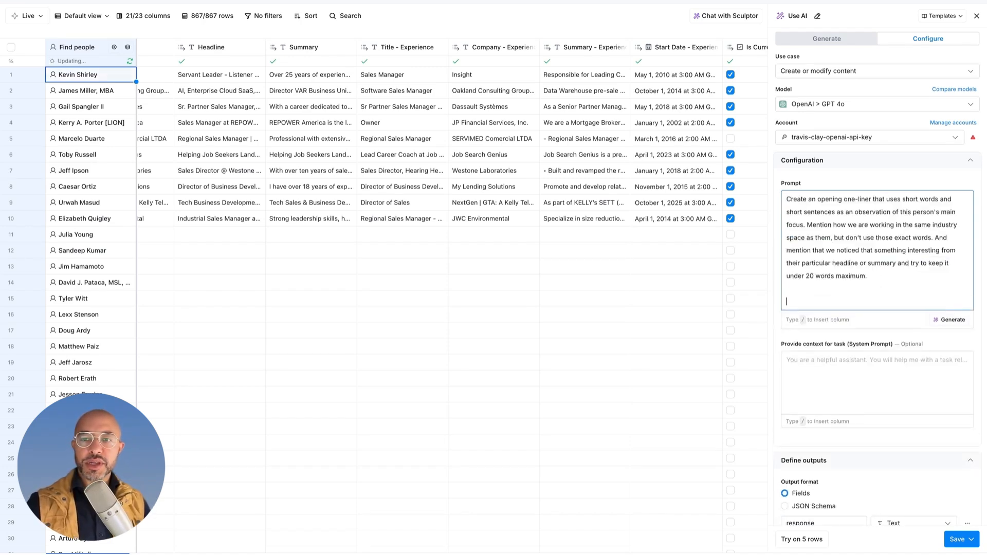
# Step: Add an INPUT section to the prompt referencing the Headline and Summary columns, and try it on 5 rows
pyautogui.write('INPUT:')
pyautogui.press('Return')
pyautogui.write('/HEAD')
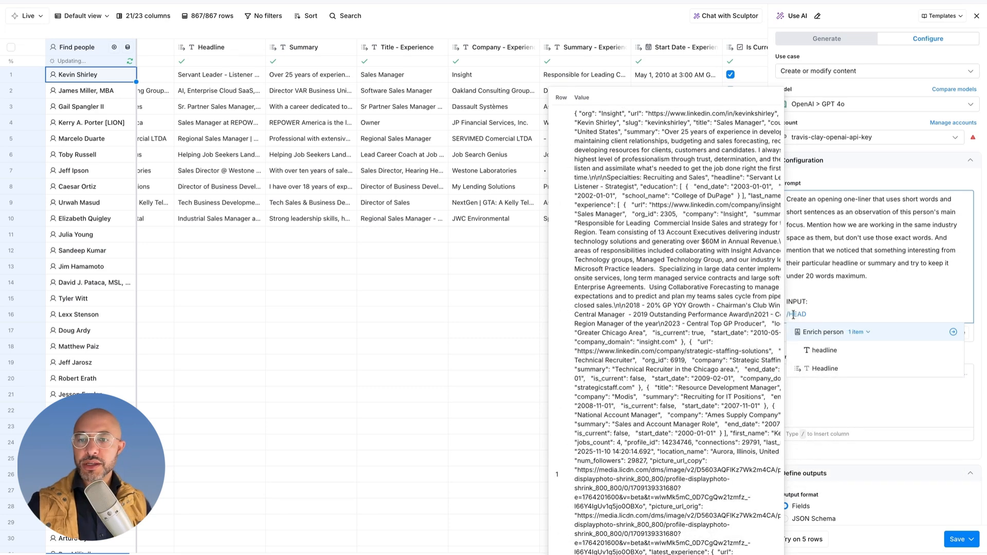
pyautogui.click(822, 350)
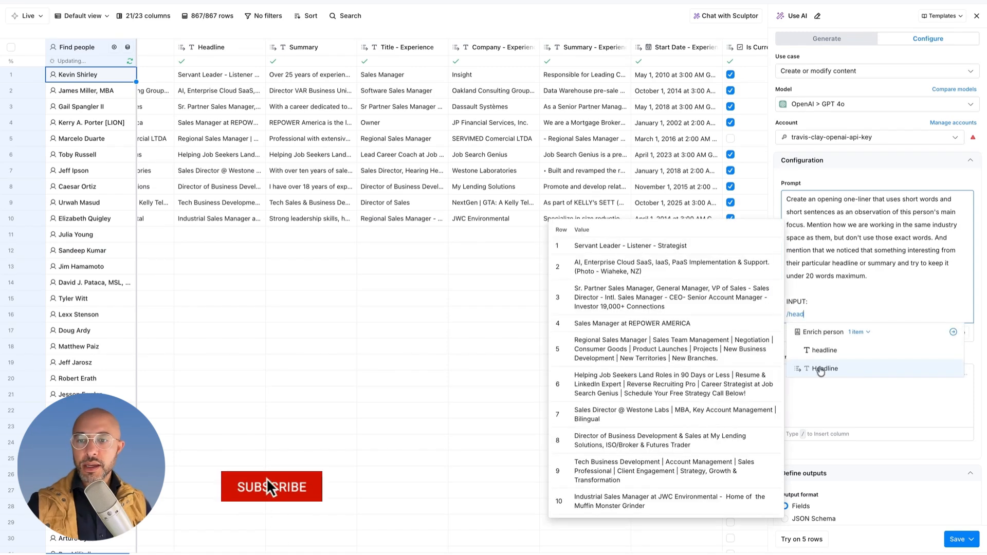
pyautogui.press('Return')
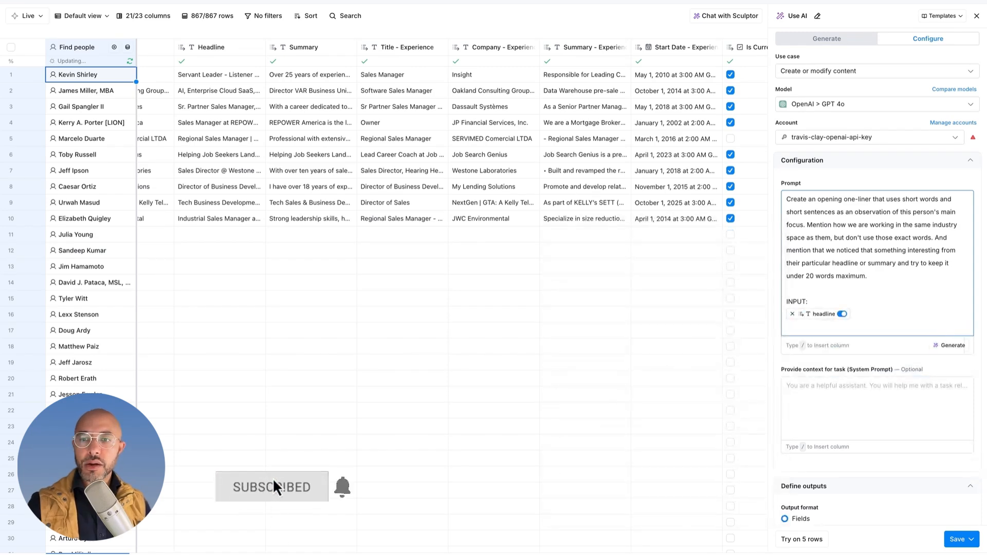
pyautogui.write('/summ')
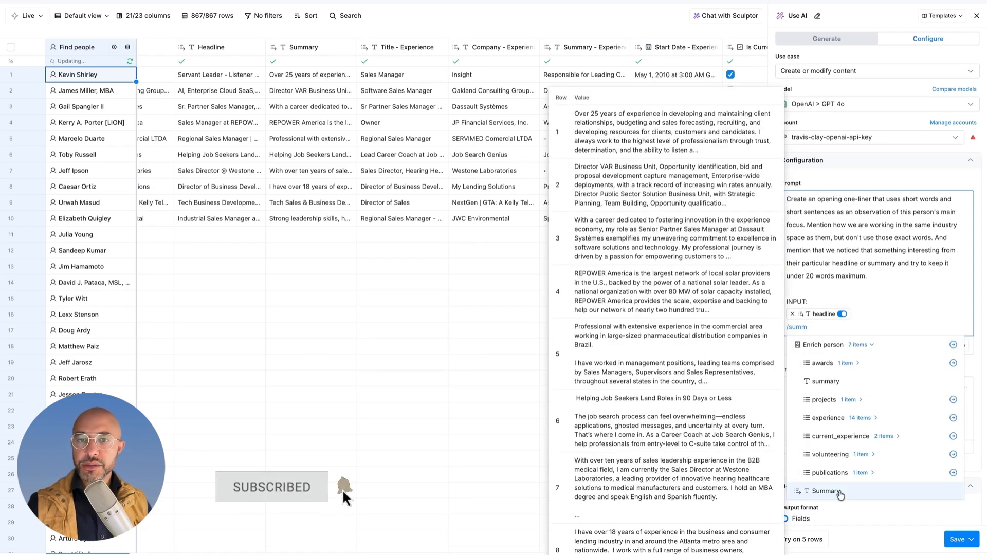
pyautogui.click(838, 492)
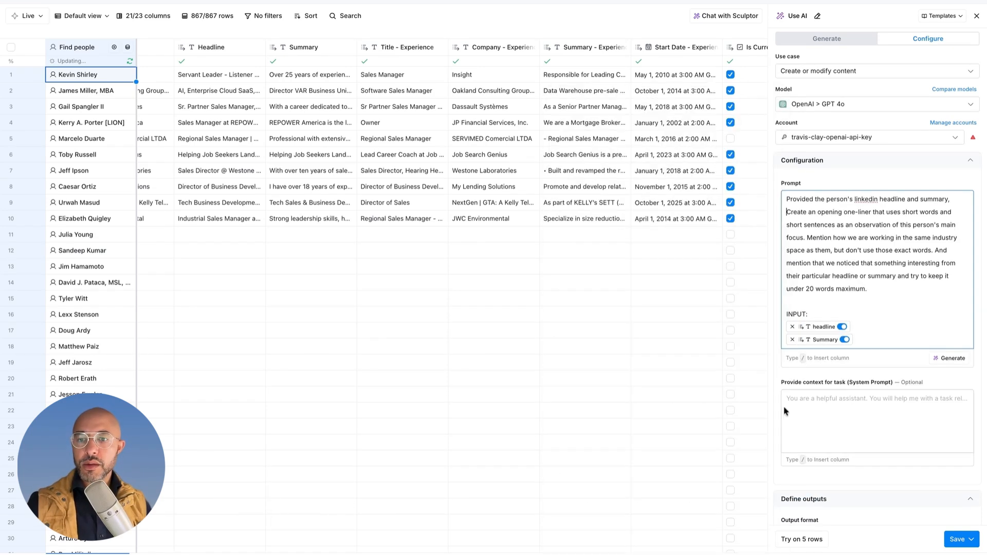
pyautogui.click(794, 539)
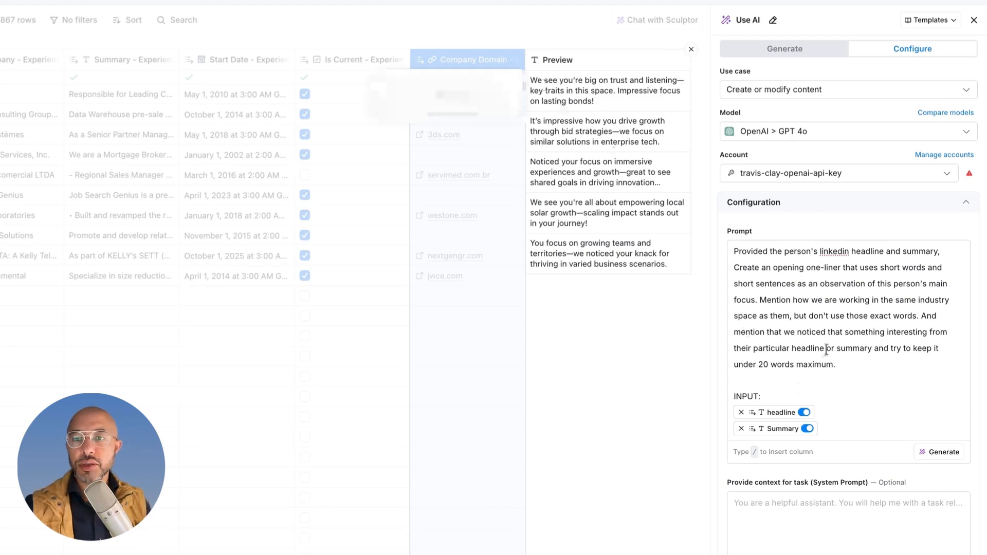
pyautogui.moveTo(531, 79); pyautogui.dragTo(560, 93)
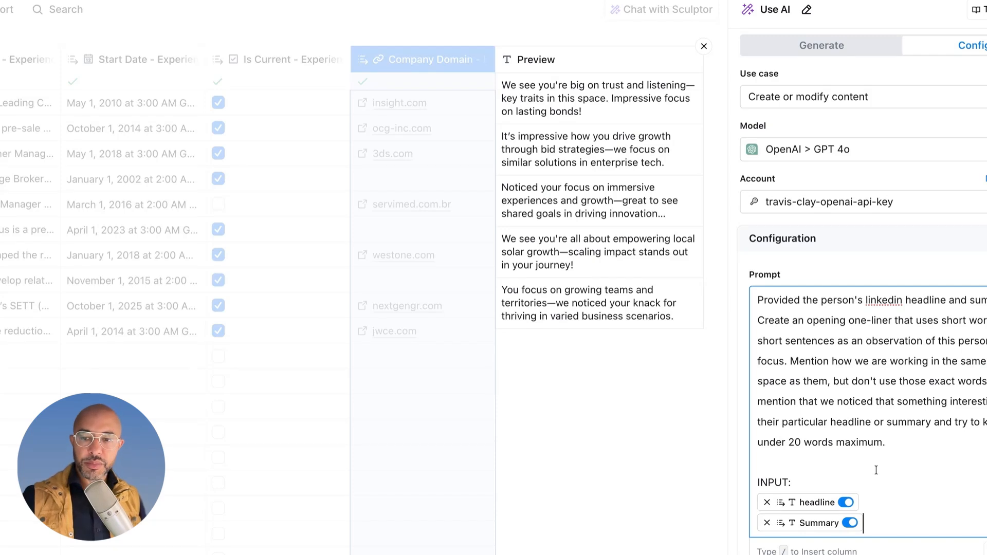
# Step: Add a "Constraints and Guidelines:" section to the prompt ruling out em dashes, fake or over-the-top compliments, and fluff
pyautogui.press('Return')
pyautogui.press('Return')
pyautogui.press('Return')
pyautogui.write('Constraints ')
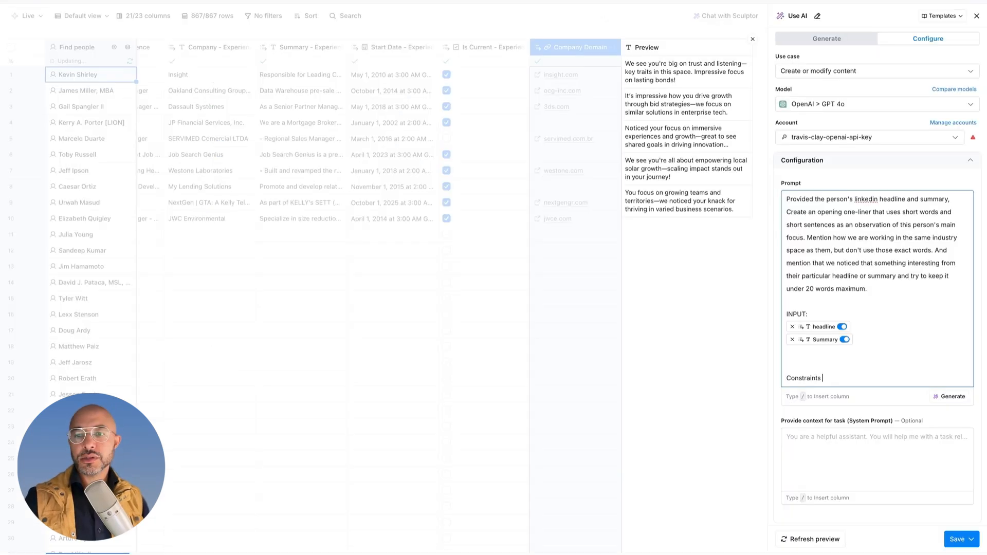
pyautogui.write('and Guidelines:')
pyautogui.press('Return')
pyautogui.write('- no em dashes!')
pyautogui.press('Return')
pyautogui.write('- no ')
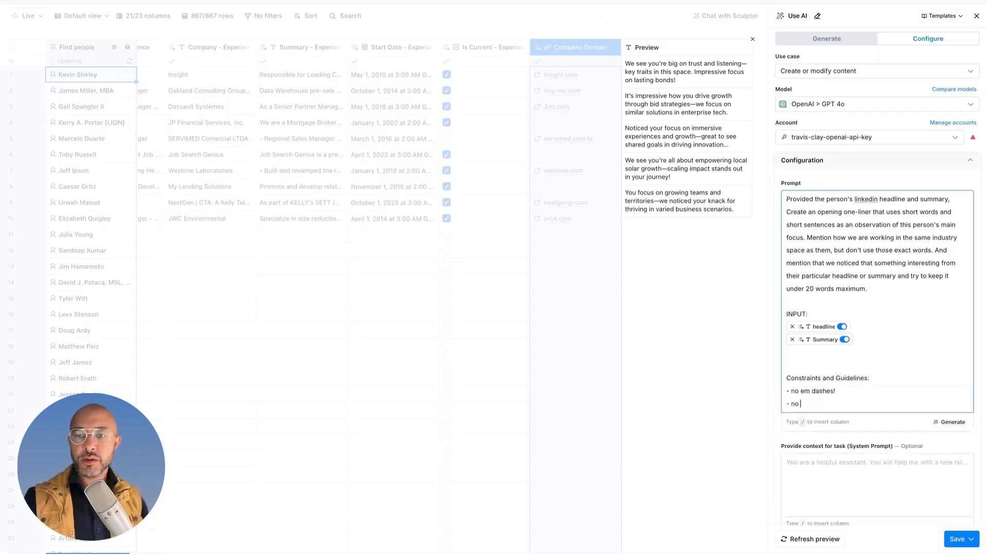
pyautogui.write('fake or over-the-top compliments')
# Step: Add a TONE section asking for straightforward, no-frills writing that implies high intelligence at a fifth grade reading level
pyautogui.press('Return')
pyautogui.write('- no f')
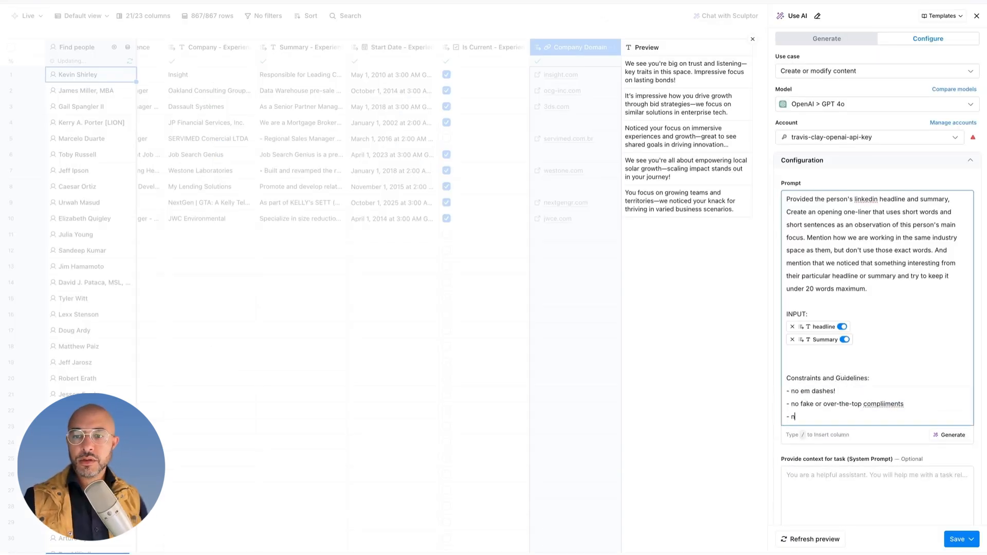
pyautogui.write('luff')
pyautogui.press('Return')
pyautogui.press('Return')
pyautogui.write('TONE:')
pyautogui.press('Return')
pyautogui.write('-')
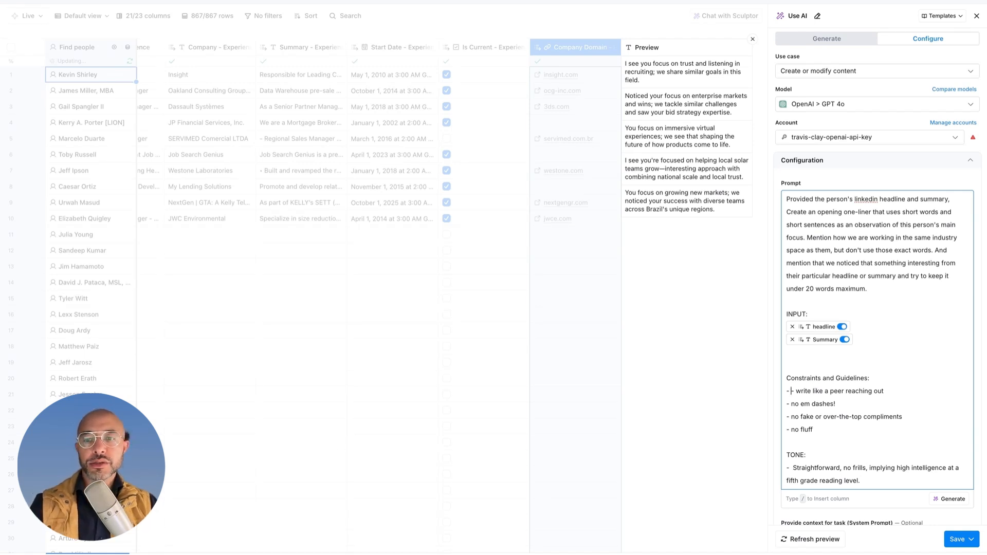
# Step: Add a guideline that the opening line flows into the postfix "...so I thought this might be would be interesting for you", and refresh the preview
pyautogui.write('The opening line should flow well into the postfix, ."....so I thought this might be would be interesting for you"')
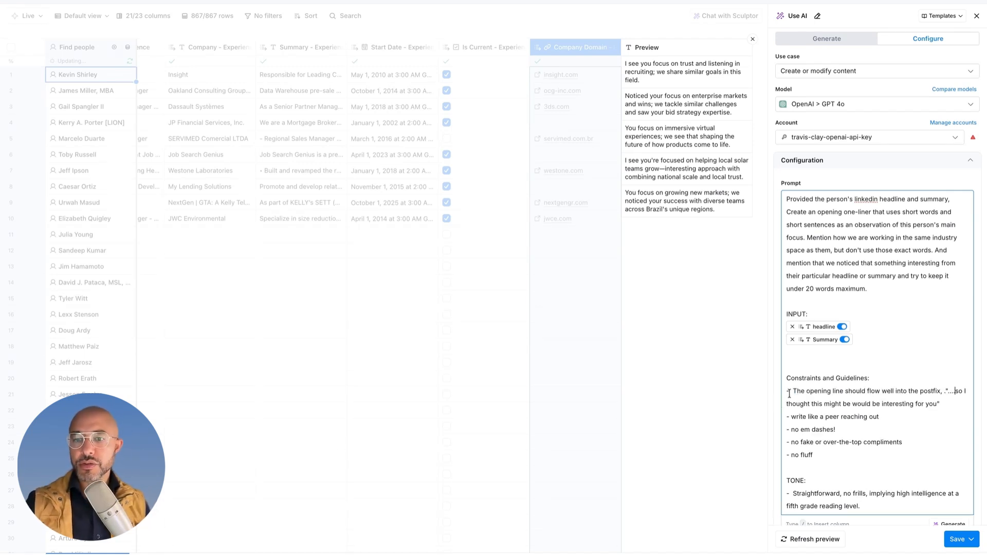
pyautogui.click(813, 538)
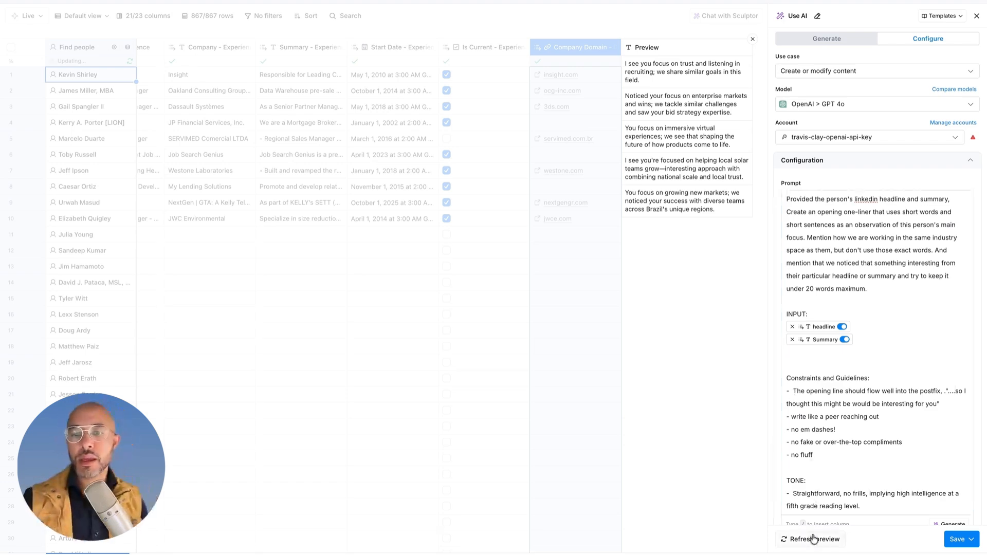
# Step: Specify in the prompt that the opening one-liner is "for the beginning of a cold outreach email,"
pyautogui.click(869, 290)
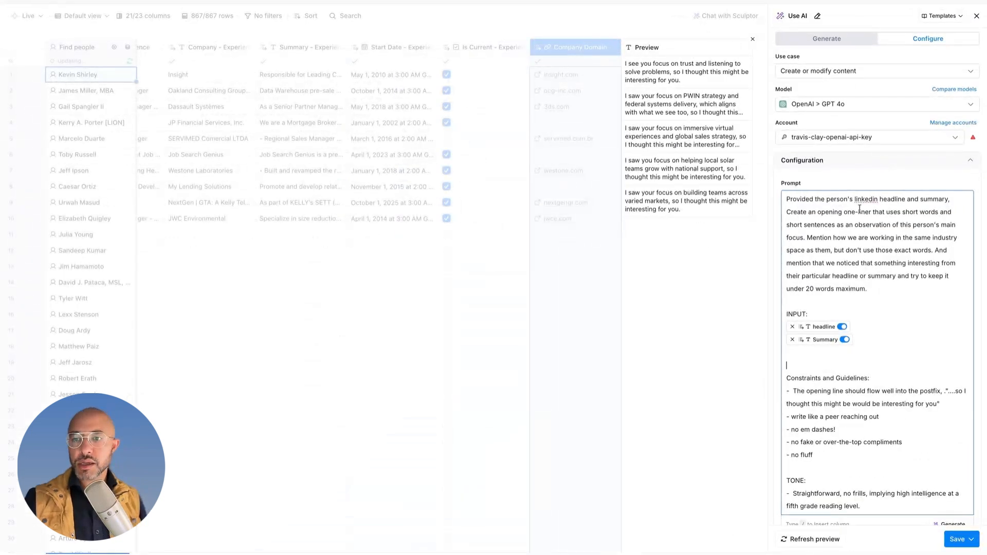
pyautogui.click(872, 212)
pyautogui.write('for the ba')
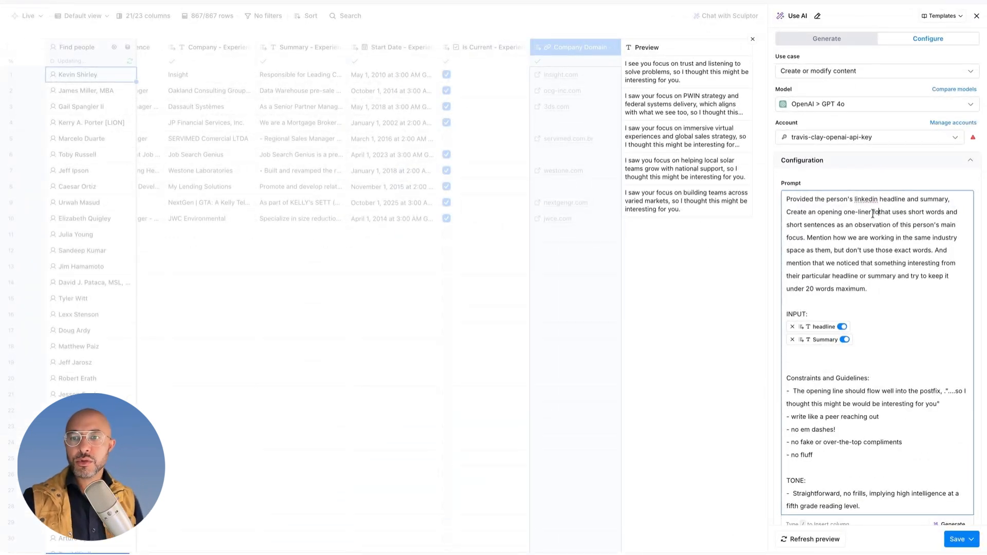
pyautogui.write('ginning of a cold')
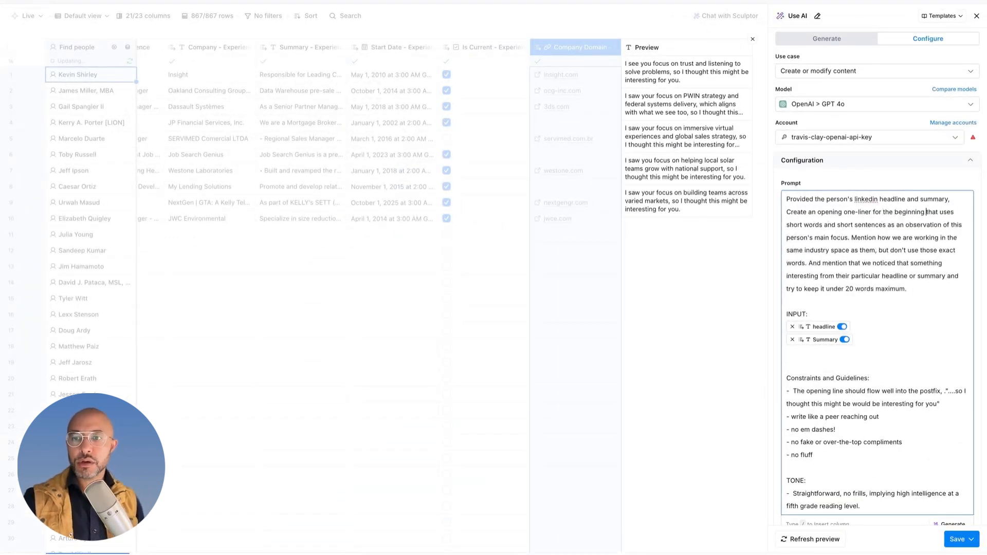
pyautogui.write(' outreach email,')
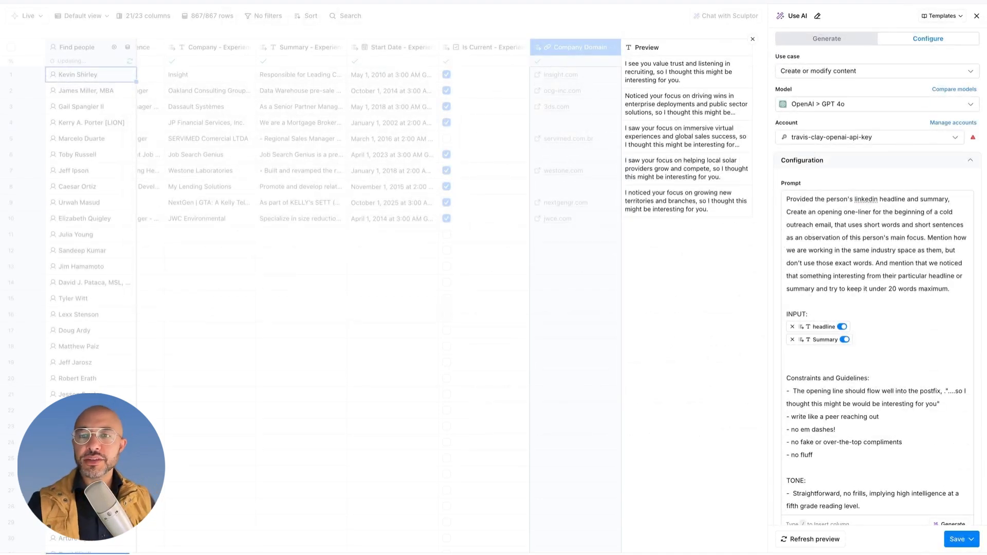
# Step: Review the full prompt and examine the Document context options for uploading reference PDFs
pyautogui.click(813, 200)
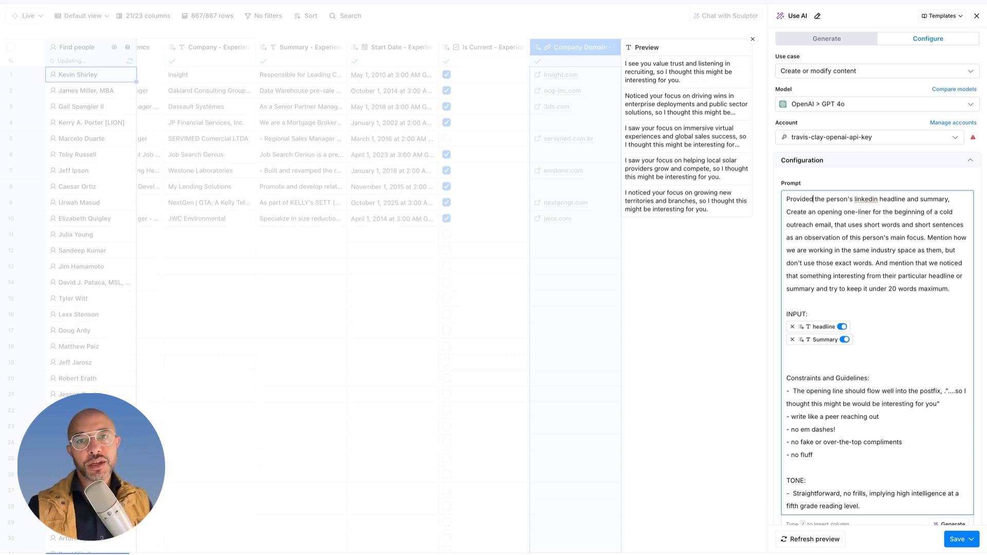
pyautogui.scroll(-2, 853, 278)
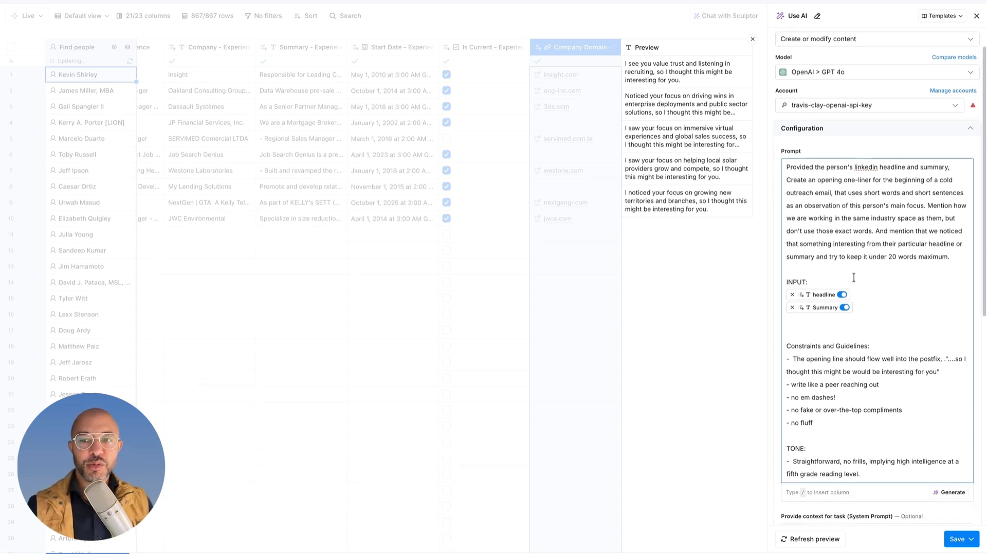
pyautogui.click(838, 280)
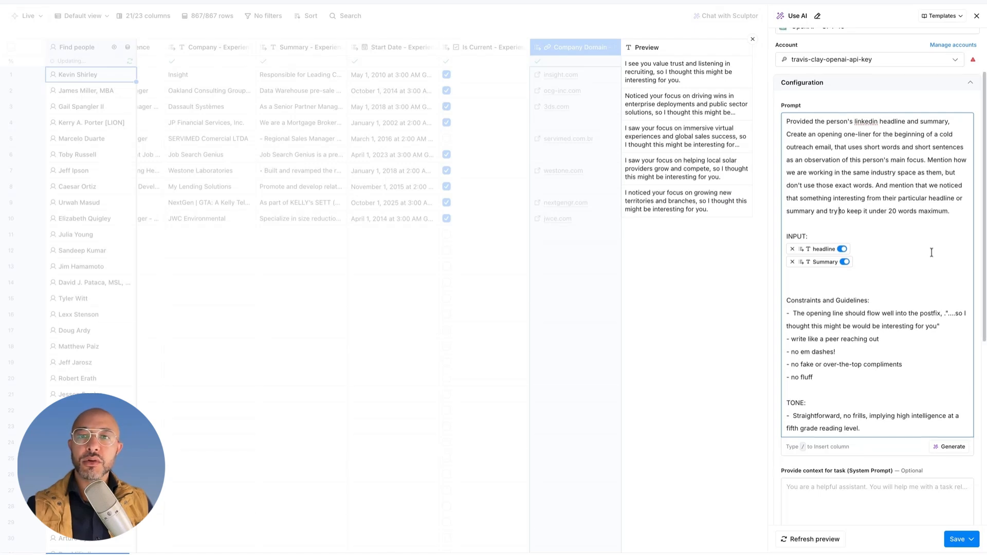
pyautogui.scroll(-4, 938, 301)
pyautogui.scroll(-3, 938, 462)
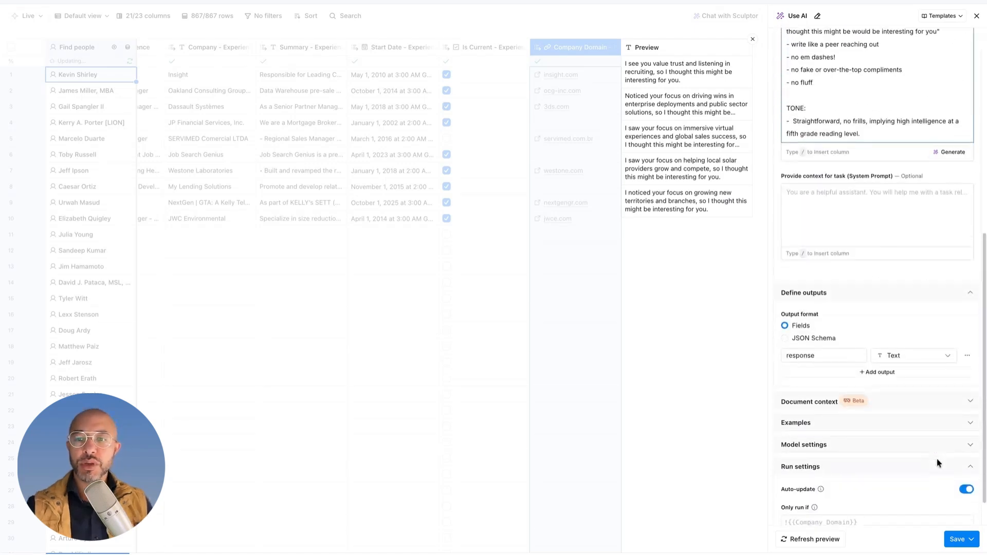
pyautogui.click(872, 394)
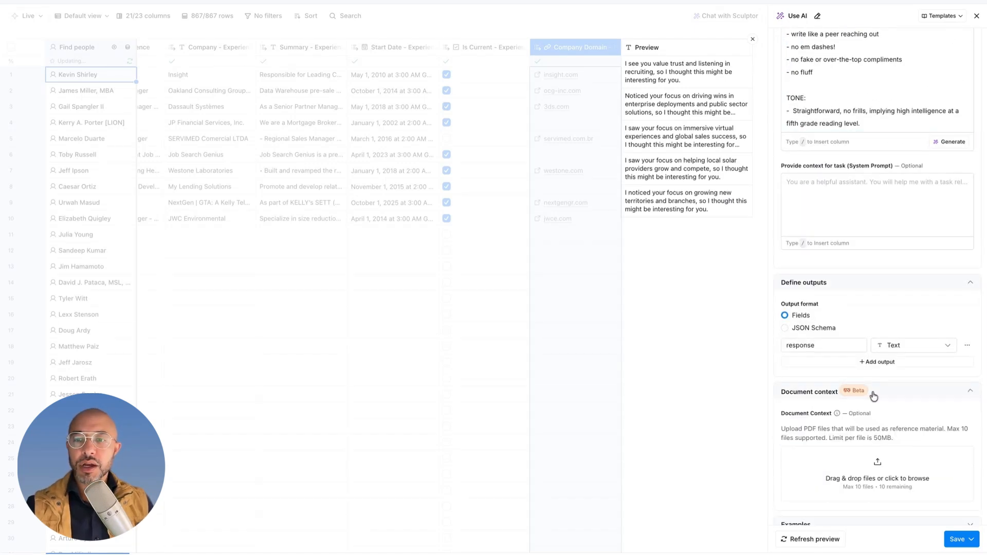
pyautogui.scroll(-3, 828, 400)
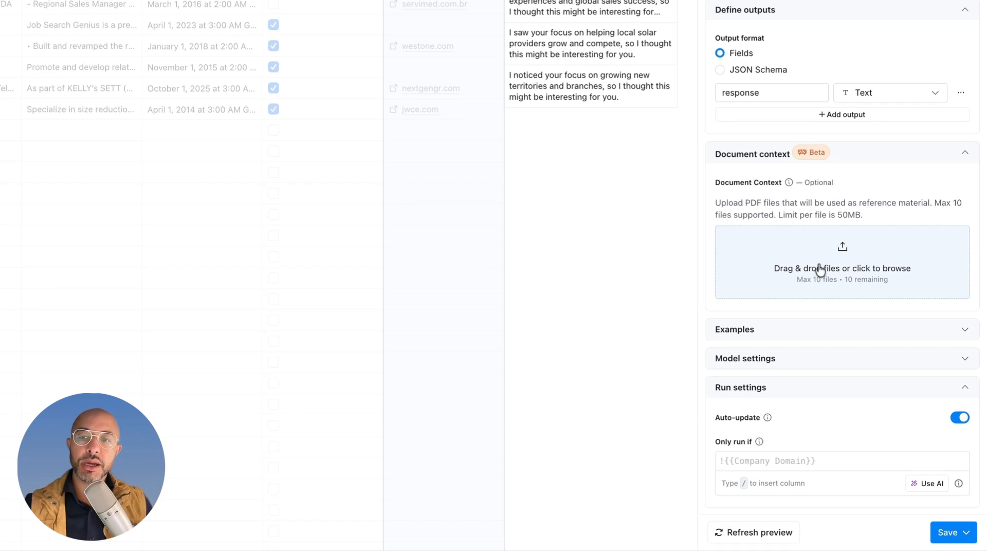
pyautogui.scroll(1, 789, 194)
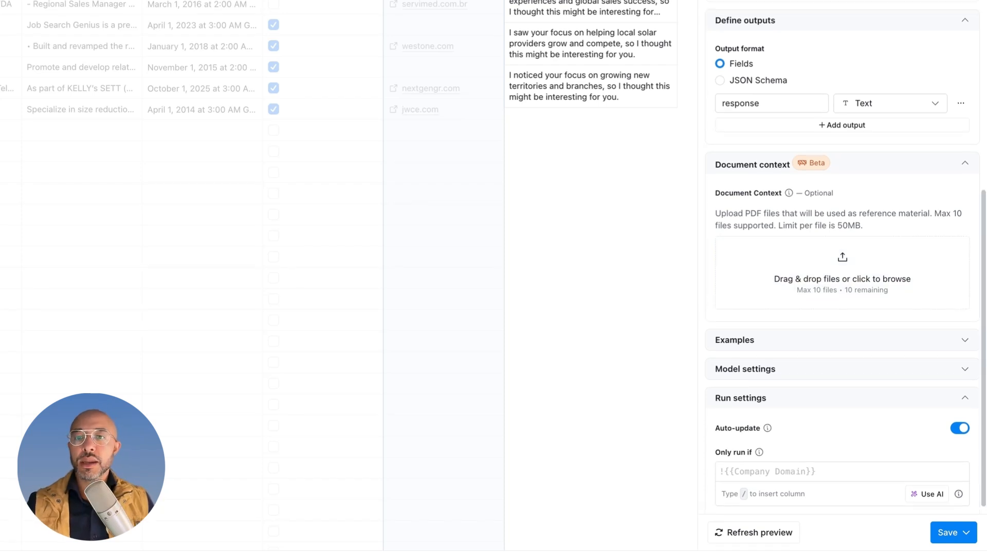
# Step: Add a second text output named "P.S. LIne" and rename the response output "Opening fist line"
pyautogui.click(811, 128)
pyautogui.doubleClick(751, 128)
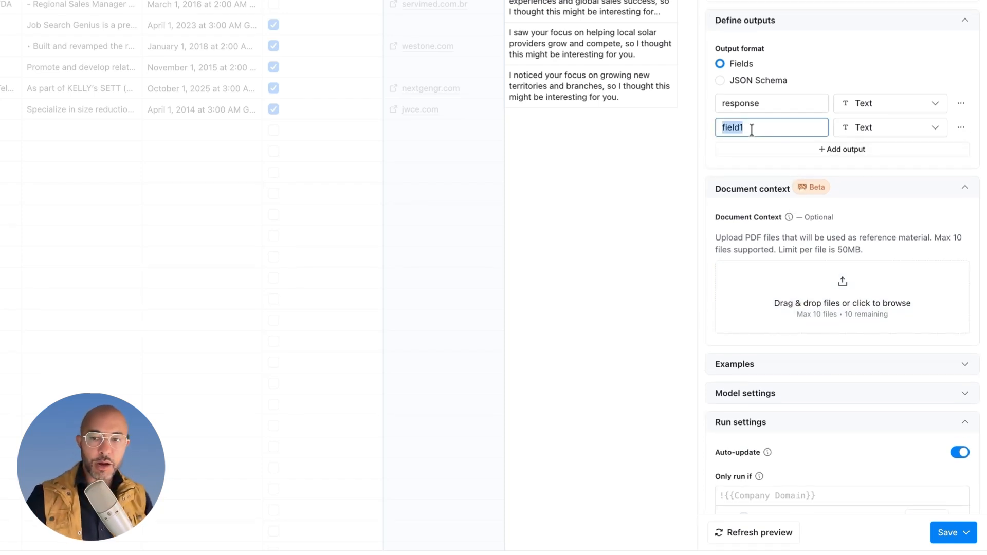
pyautogui.write('P.S. Line')
pyautogui.doubleClick(724, 104)
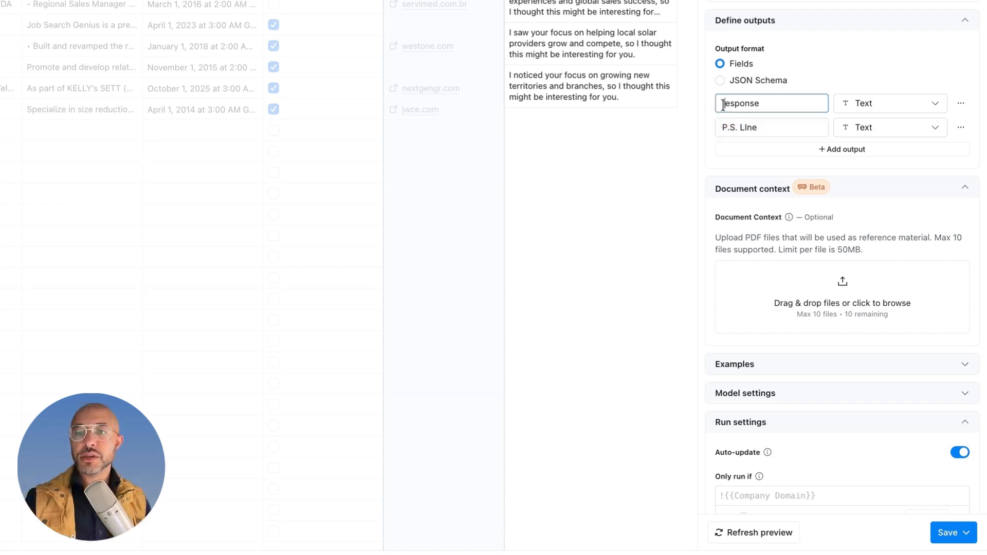
pyautogui.write('Ta')
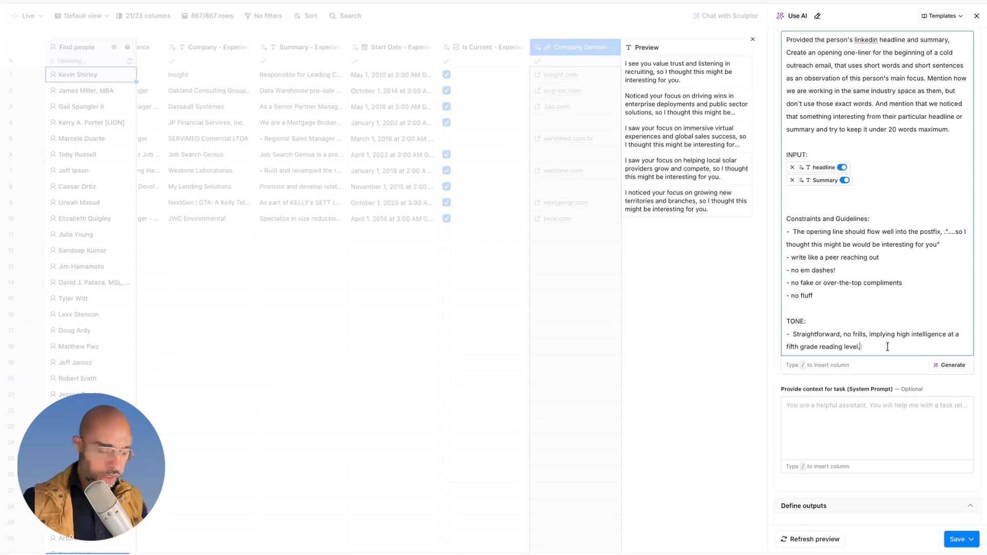
# Step: Add an OUTPUT section requesting a personalized first line and a separate PS line about experience and work history, and save the AI column
pyautogui.press('Return')
pyautogui.press('Return')
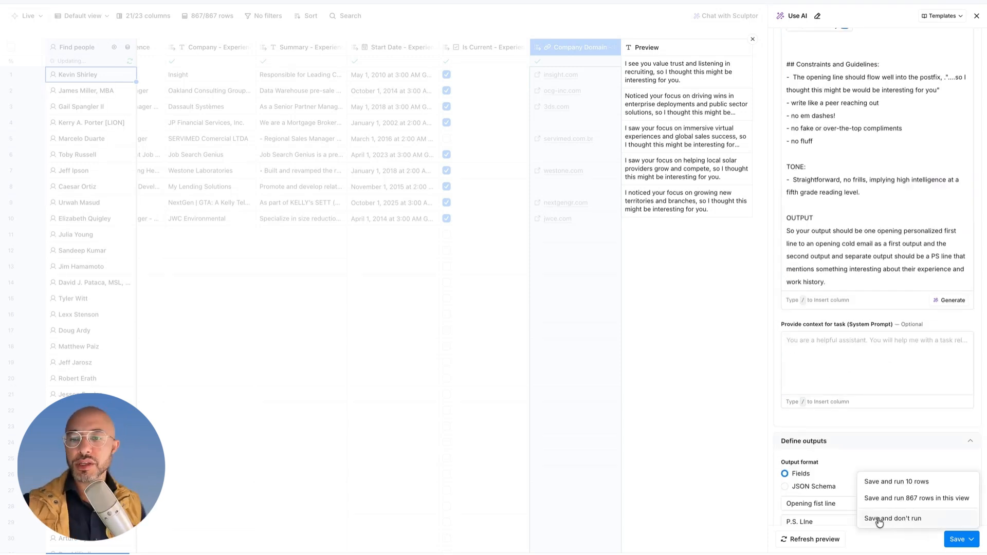
pyautogui.click(880, 521)
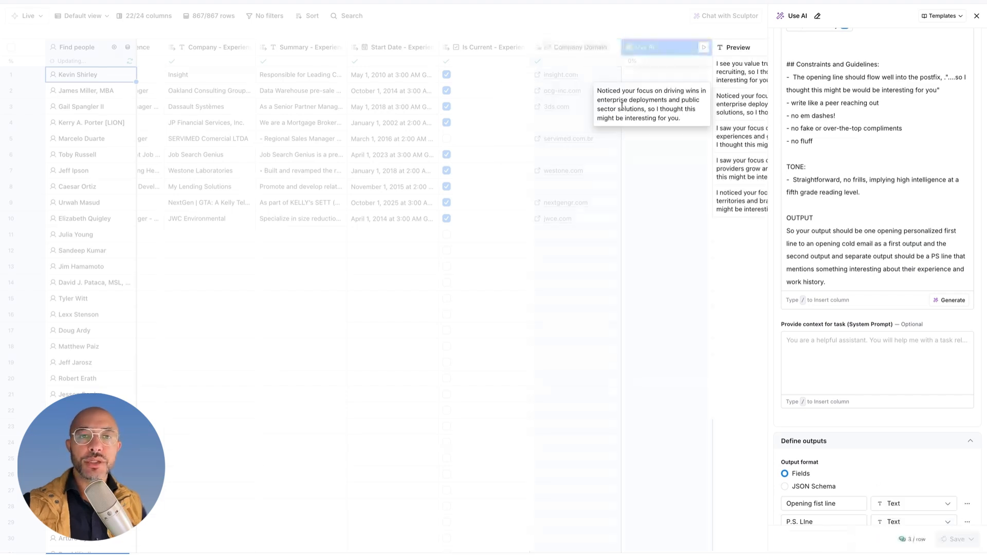
# Step: Open the Enrich person details for row 2 and examine the available awards, summary, projects, education and experience data
pyautogui.hscroll(-10, 452, 154)
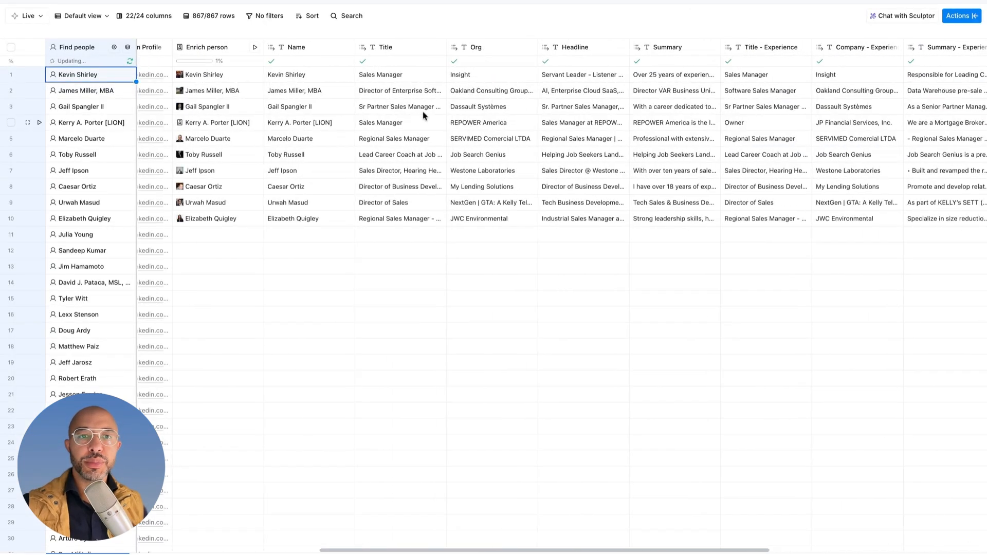
pyautogui.click(232, 91)
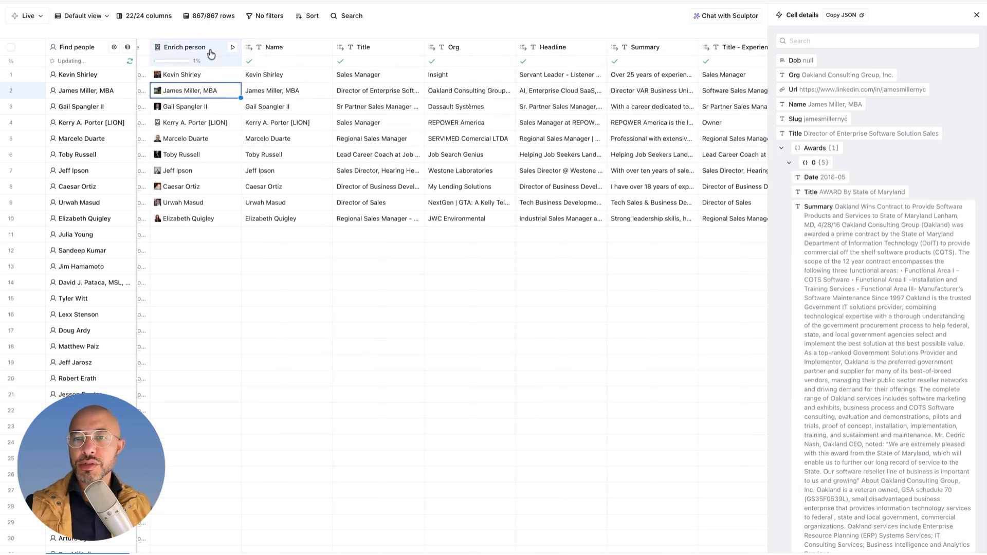
pyautogui.scroll(-3, 823, 87)
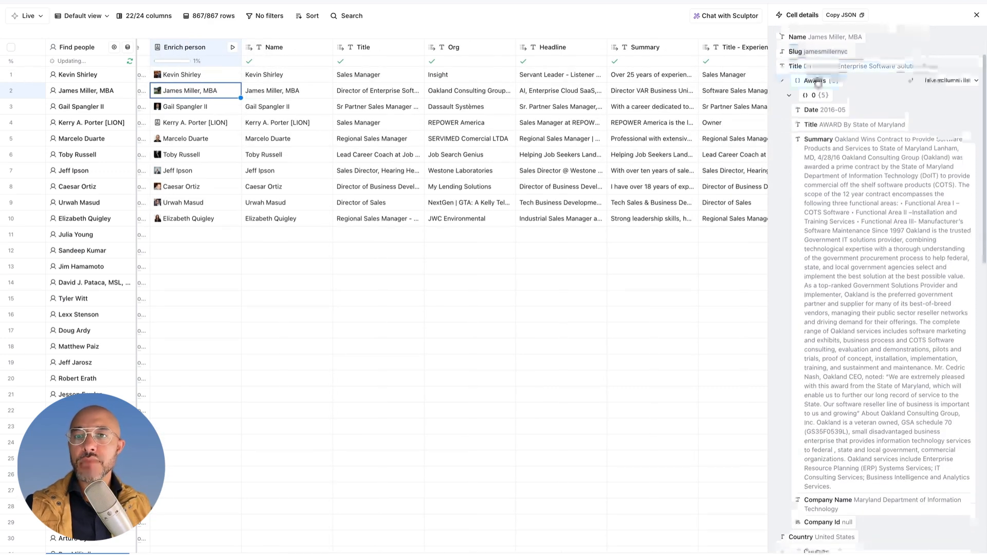
pyautogui.scroll(-1, 818, 83)
pyautogui.scroll(-4, 861, 370)
pyautogui.scroll(6, 859, 365)
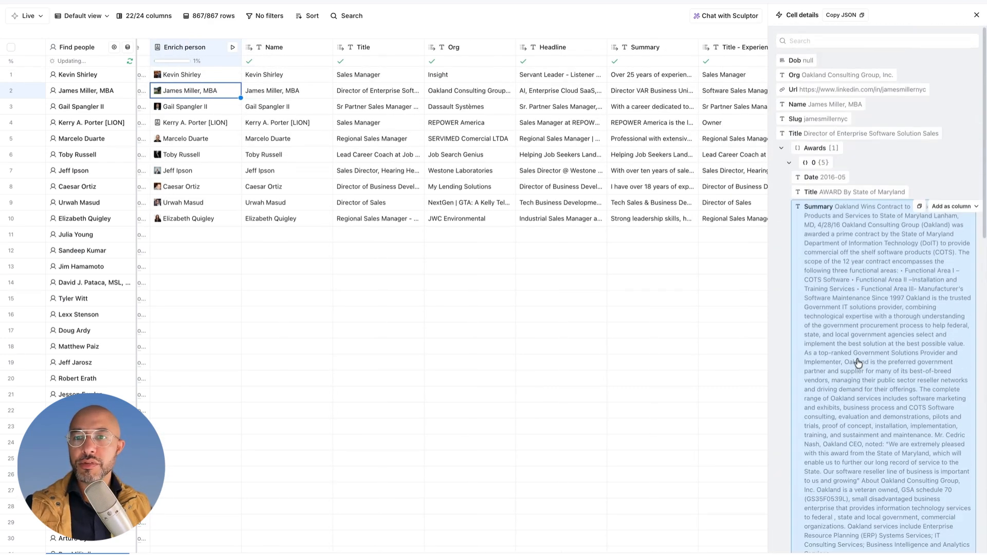
pyautogui.scroll(-6, 833, 164)
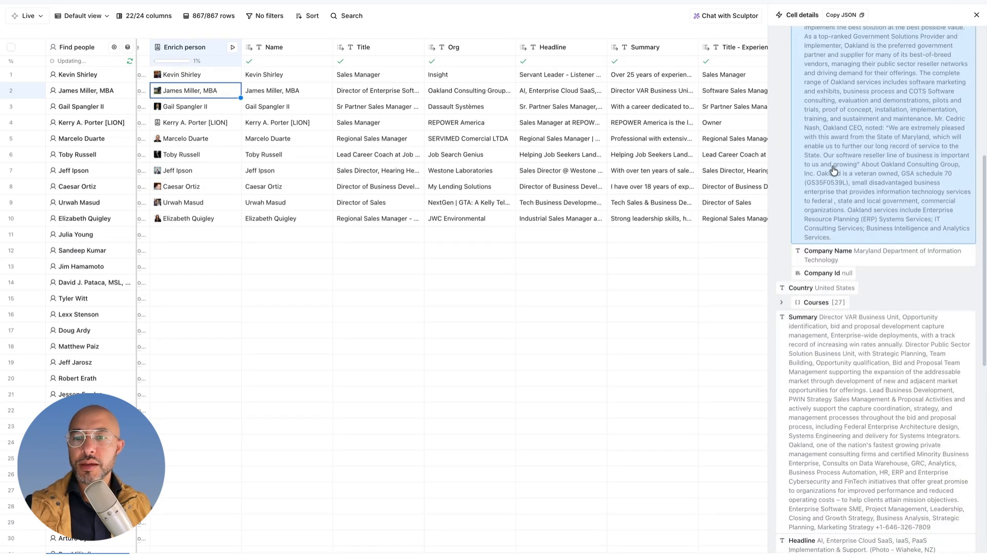
pyautogui.scroll(-7, 833, 175)
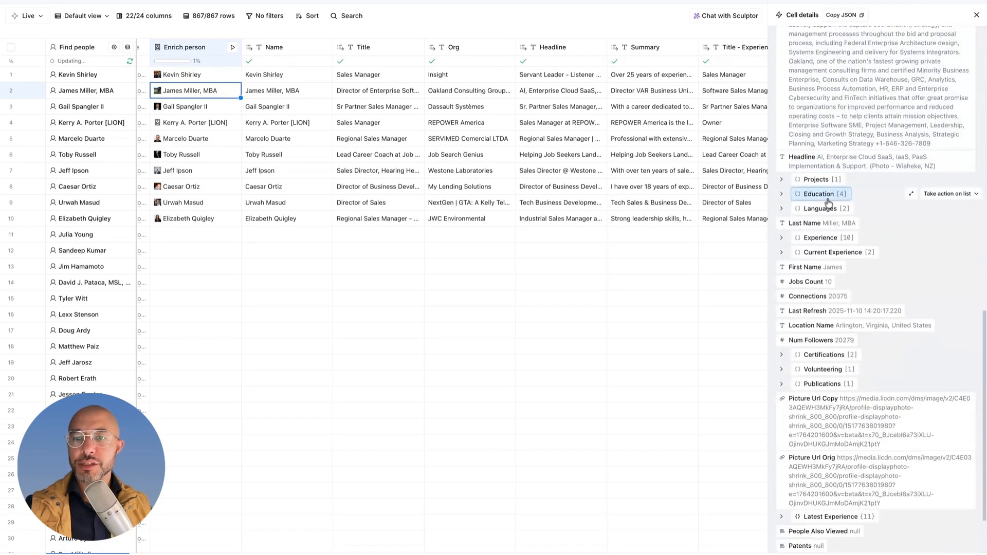
# Step: Add the Enrich person data as an input in the Personalized Opener prompt and request "AND a P.S. closing line"
pyautogui.scroll(-2, 829, 202)
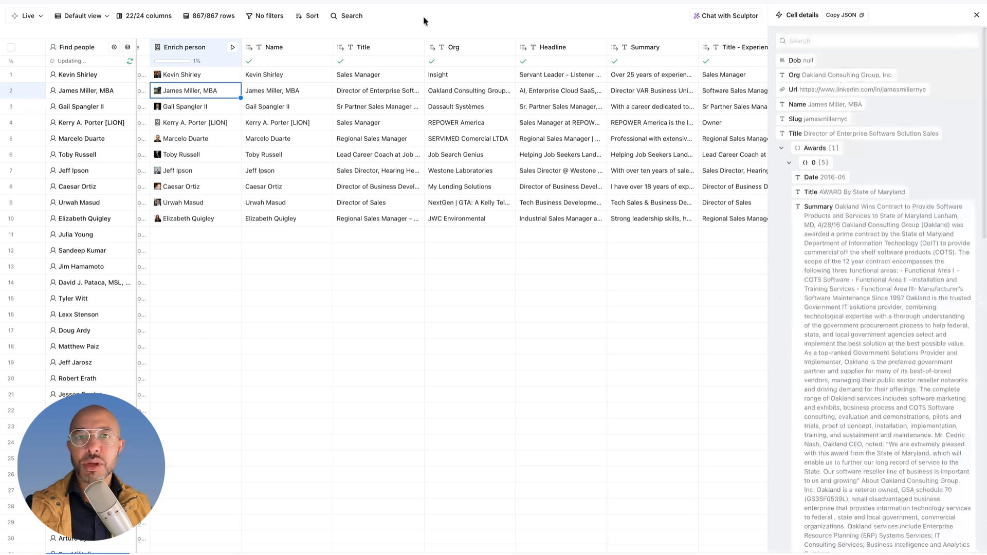
pyautogui.hscroll(10, 604, 105)
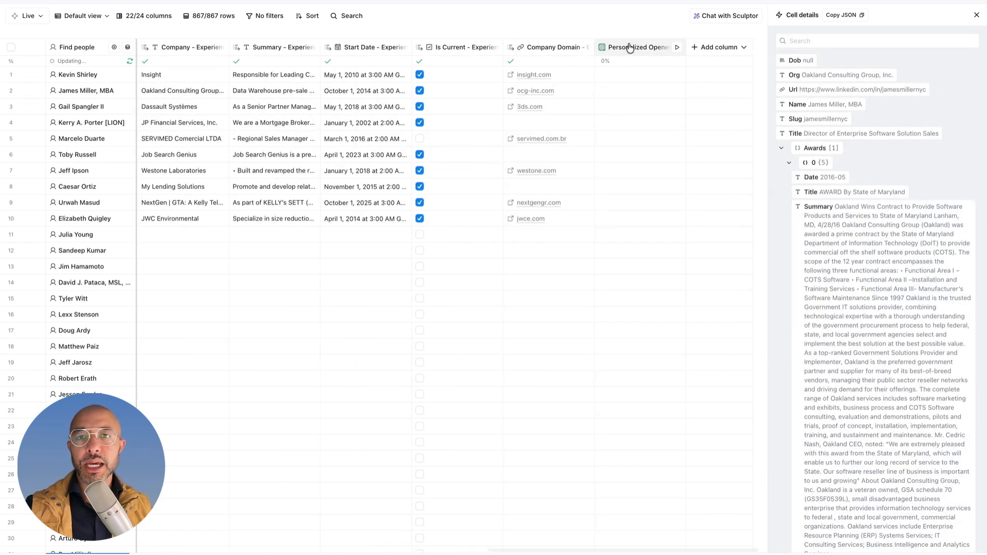
pyautogui.click(629, 48)
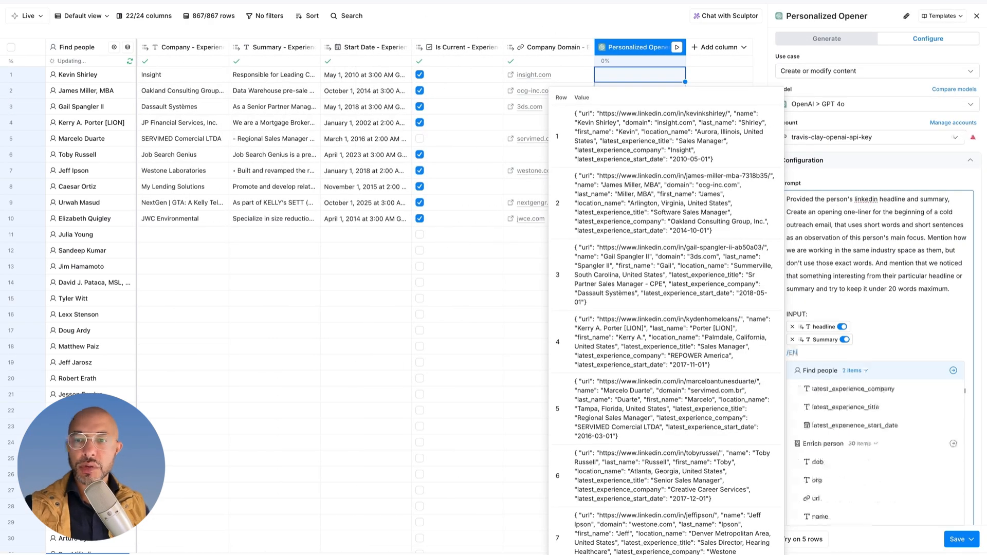
pyautogui.click(824, 448)
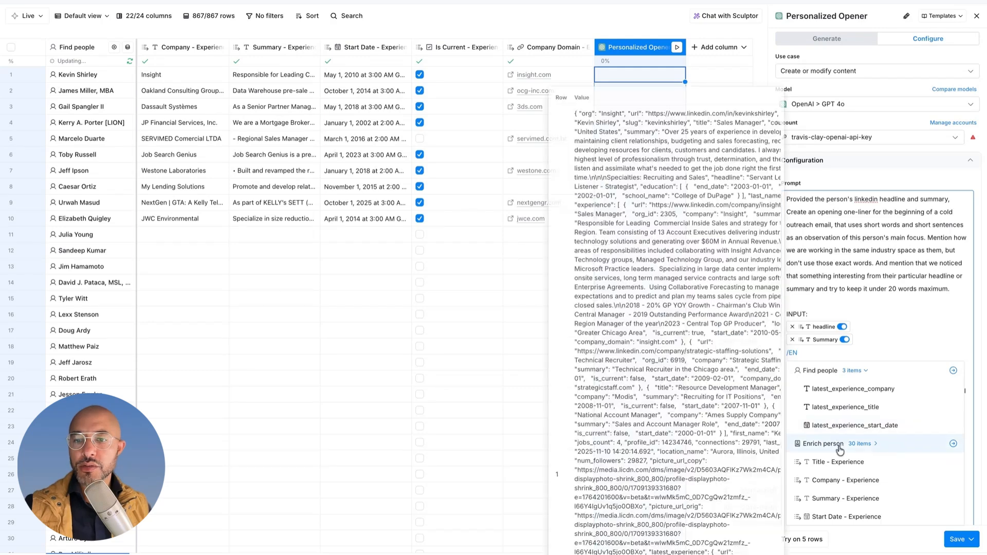
pyautogui.click(953, 443)
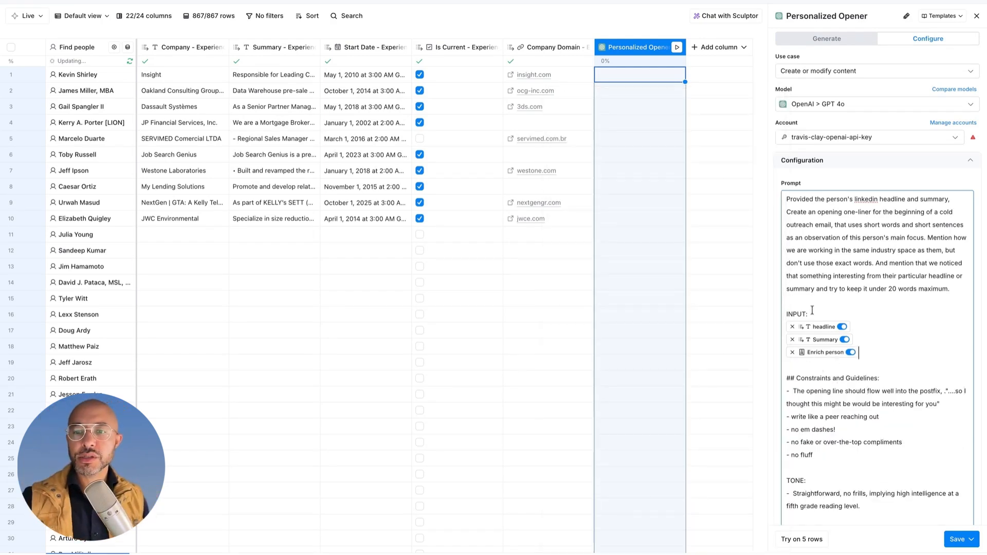
pyautogui.click(857, 212)
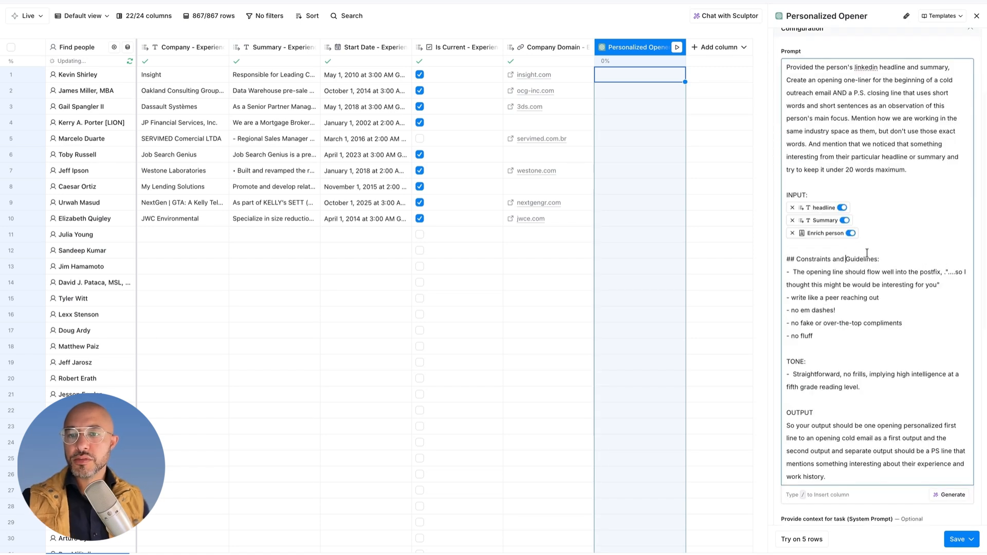
# Step: Add a "Guidance for the PS line.:" section on finding an interesting thread in certifications, volunteering or work experience, with endorsements and certifications as fallback
pyautogui.press('Return')
pyautogui.press('Return')
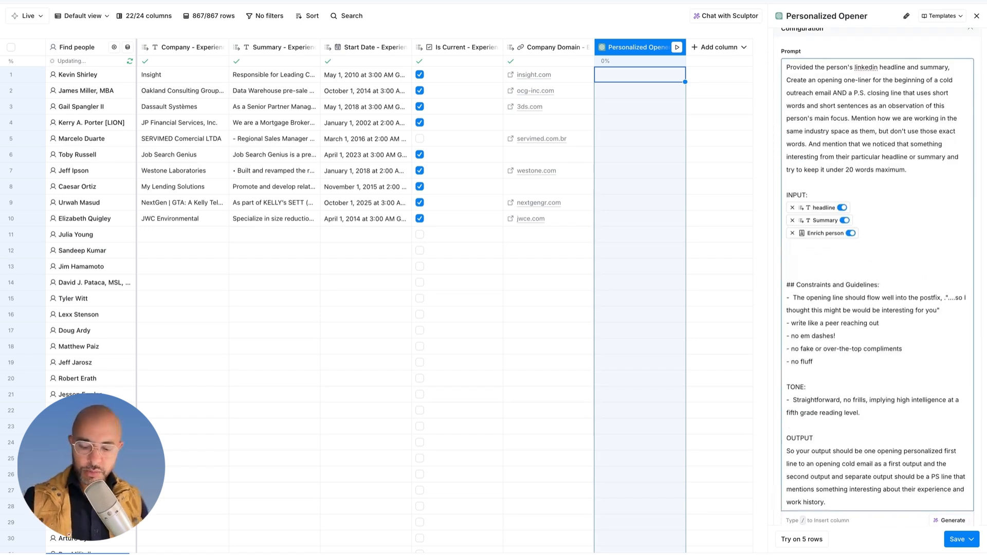
pyautogui.write('Guidance for the PS line.:')
pyautogui.press('Return')
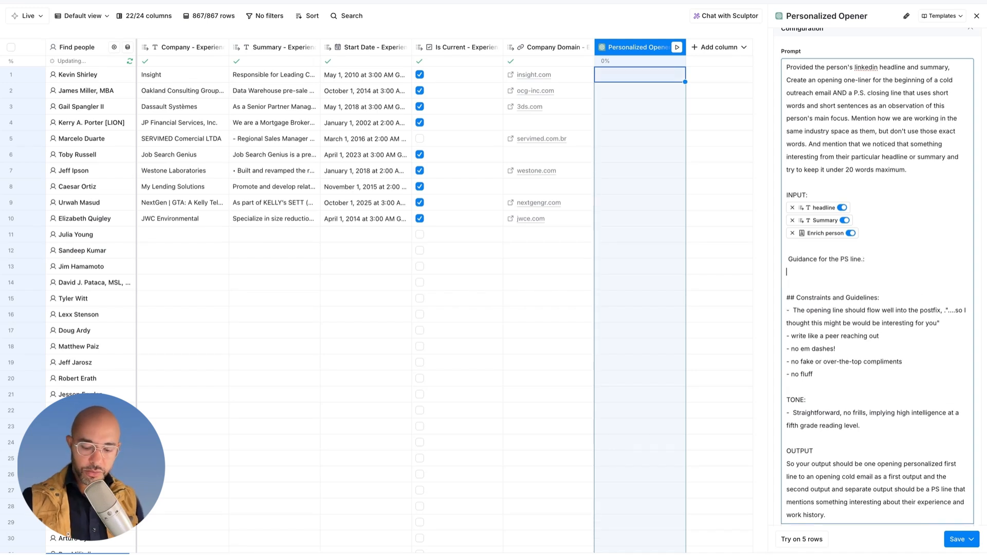
pyautogui.write('-')
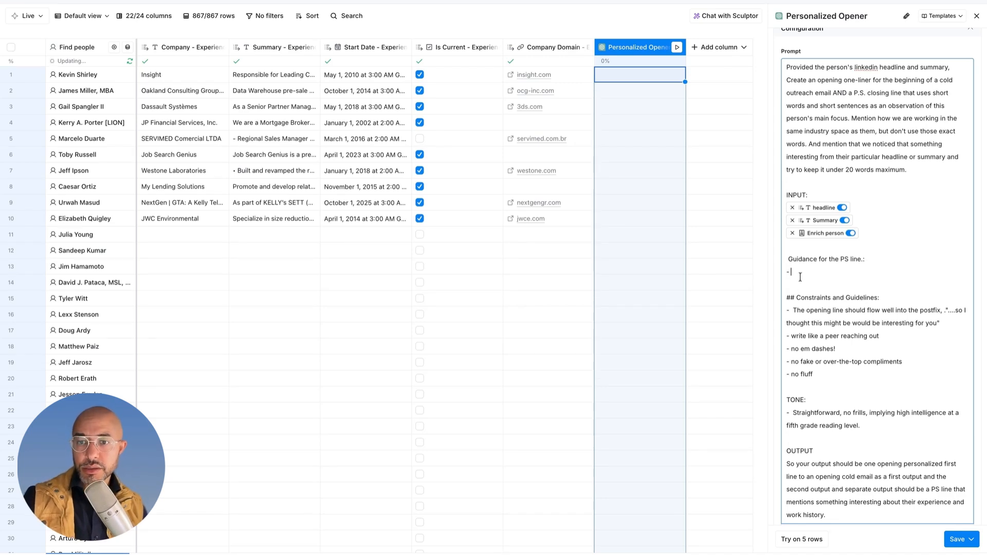
pyautogui.write("Look through the person's Enriched Person data and find something interesting either about their certifications, a volunteering experience, or look at their total work experiences and find an interesting or insightful thread within those particular pieces. And if you can't find anything there, look at their endorsements and certifications and fall back on those.")
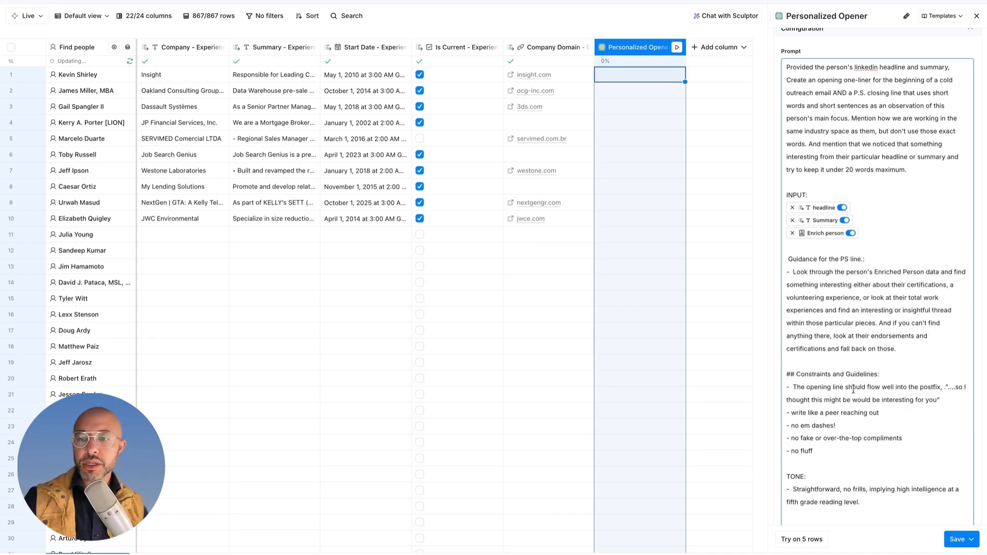
# Step: Preview the prompt on 5 rows and examine the full opening line and P.S. line generated for row 1
pyautogui.click(794, 543)
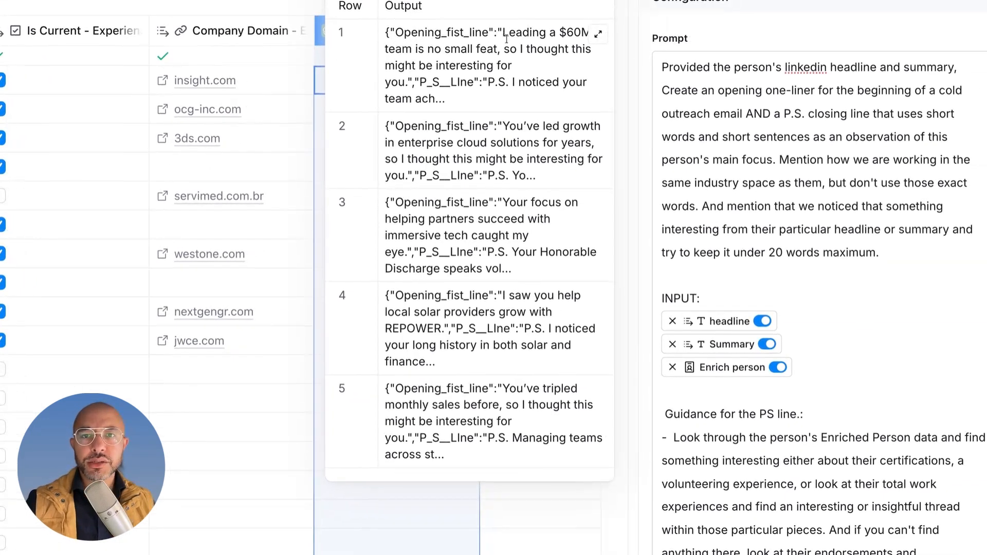
pyautogui.click(597, 34)
pyautogui.moveTo(488, 34); pyautogui.dragTo(399, 32)
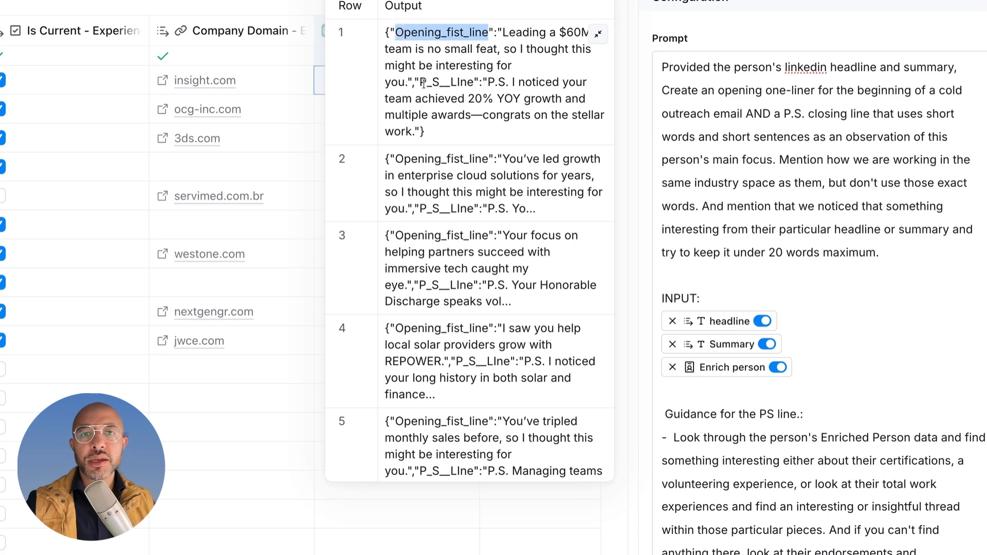
pyautogui.moveTo(421, 83); pyautogui.dragTo(479, 82)
# Step: Emphasize the rule as "*no em dashes!*", add a TONE rule against generic marketing language in favor of natural peer-to-peer wording, and refresh the preview
pyautogui.scroll(-10, 813, 352)
pyautogui.click(813, 352)
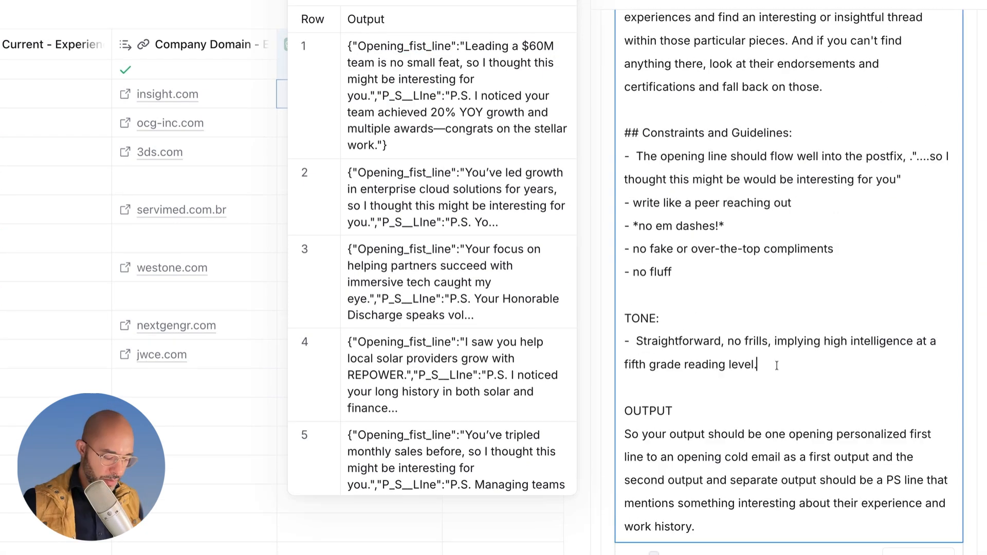
pyautogui.press('Return')
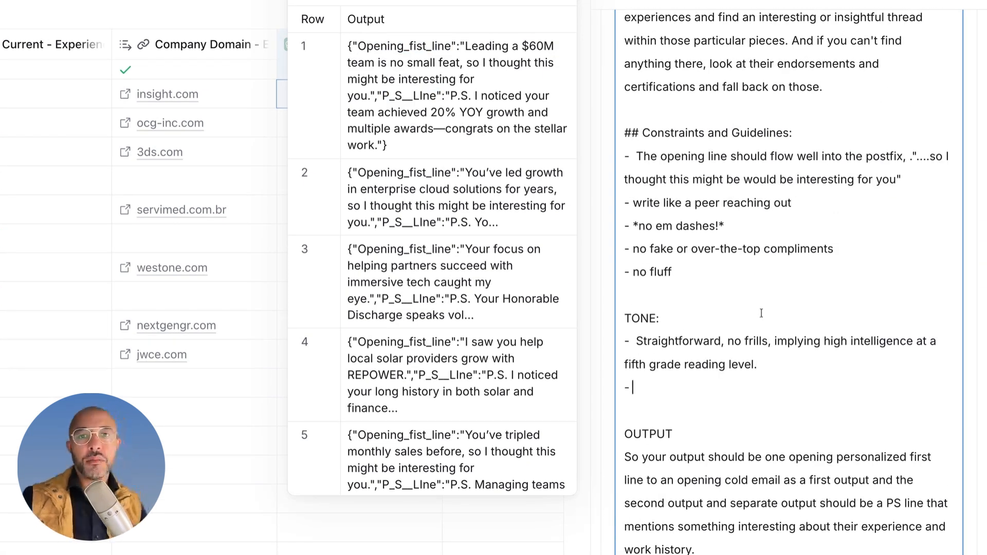
pyautogui.moveTo(390, 63); pyautogui.dragTo(460, 64)
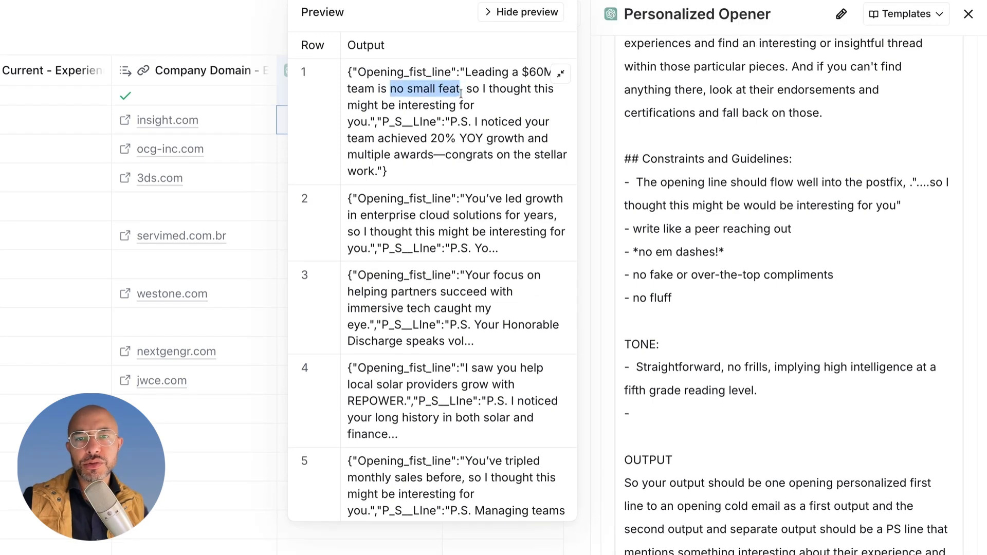
pyautogui.click(460, 93)
pyautogui.click(672, 409)
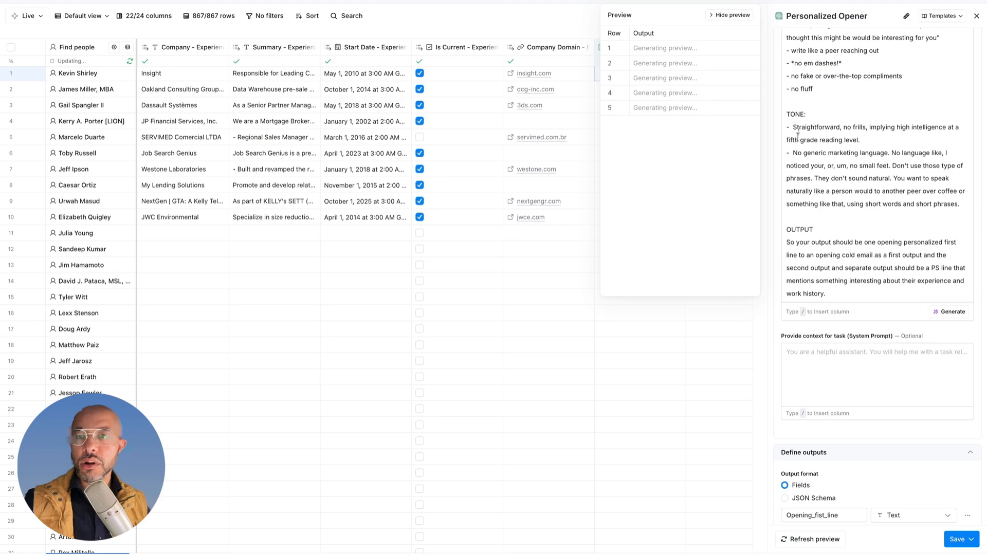
pyautogui.click(805, 114)
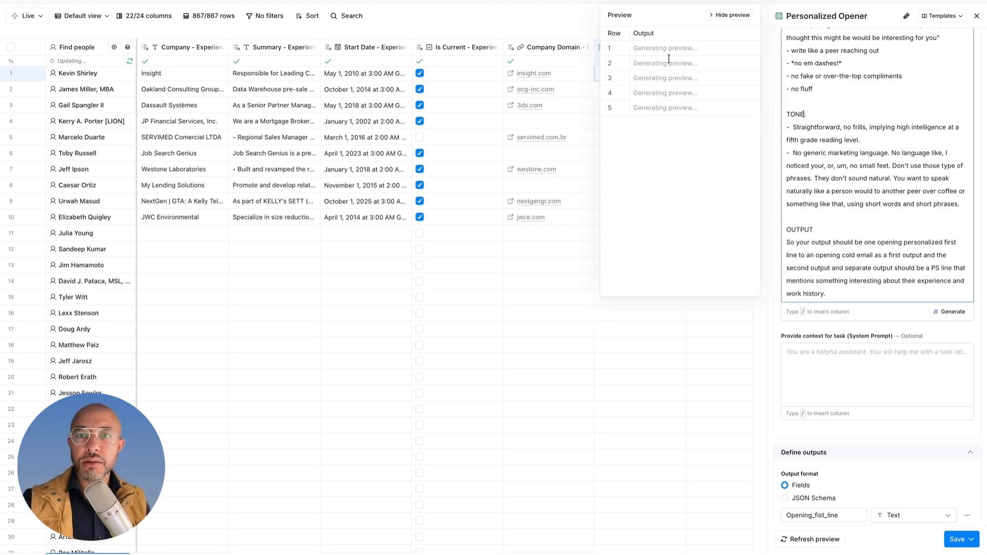
# Step: Examine the full refreshed outputs for rows 1 and 2, checking how natural the opening and P.S. lines sound
pyautogui.click(752, 50)
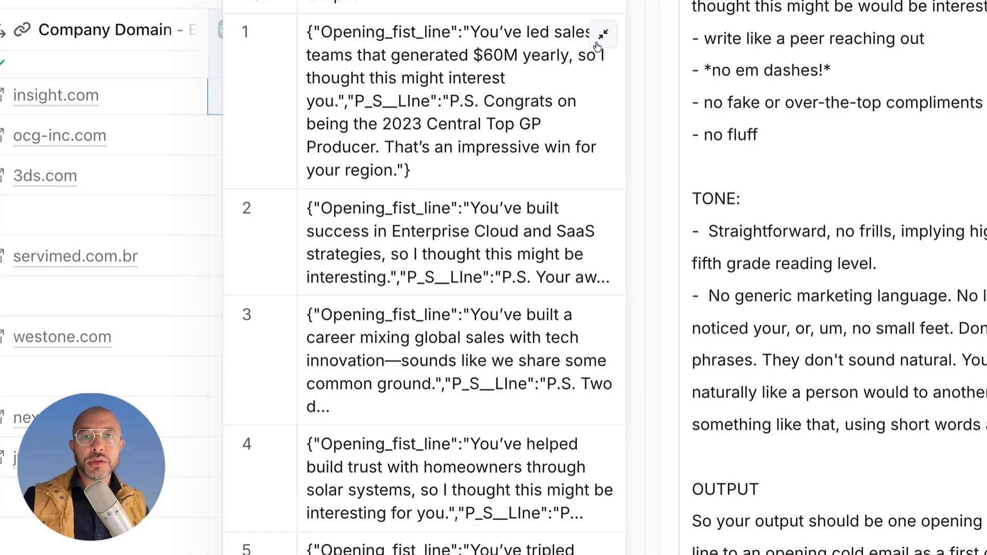
pyautogui.click(395, 171)
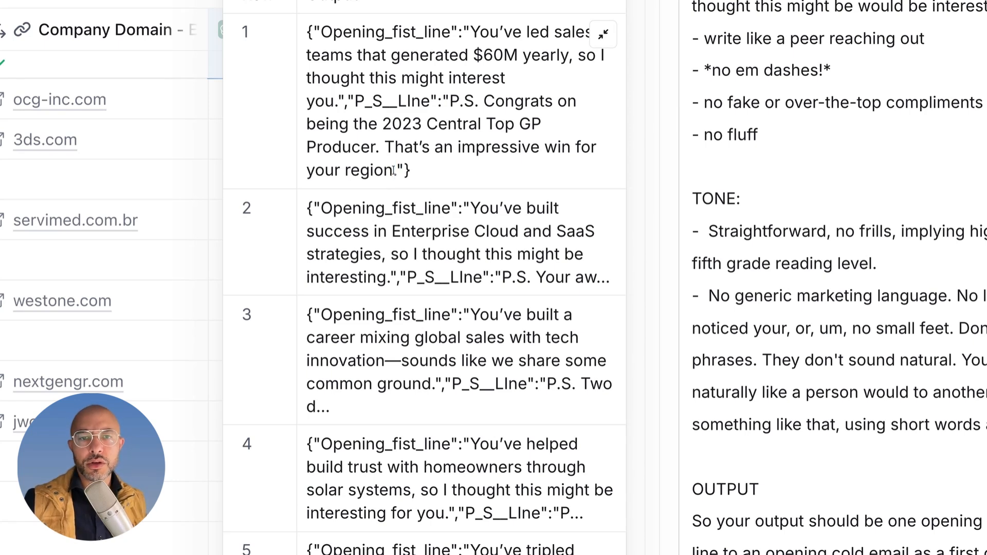
pyautogui.moveTo(394, 170); pyautogui.dragTo(427, 181)
pyautogui.scroll(-2, 443, 202)
pyautogui.scroll(2, 446, 206)
pyautogui.click(448, 206)
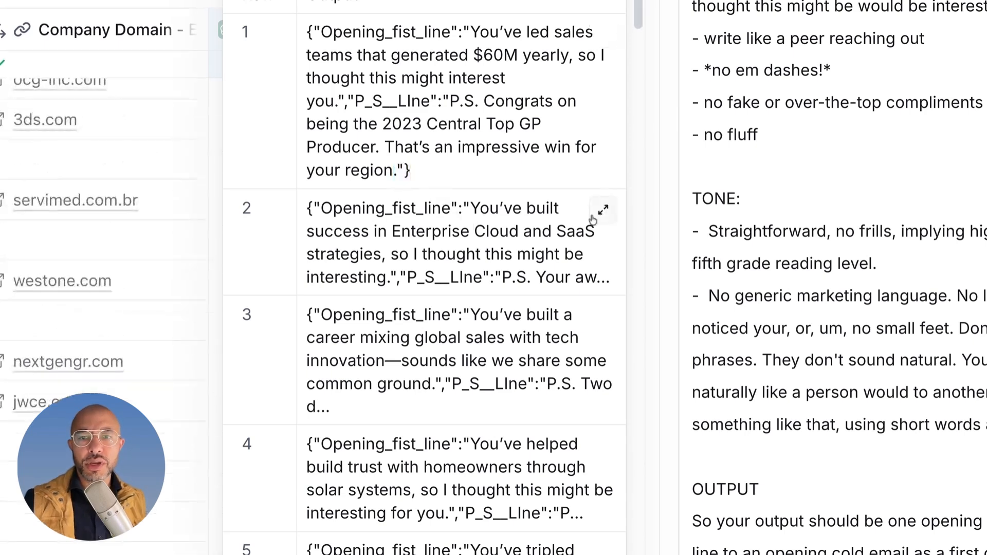
pyautogui.click(593, 218)
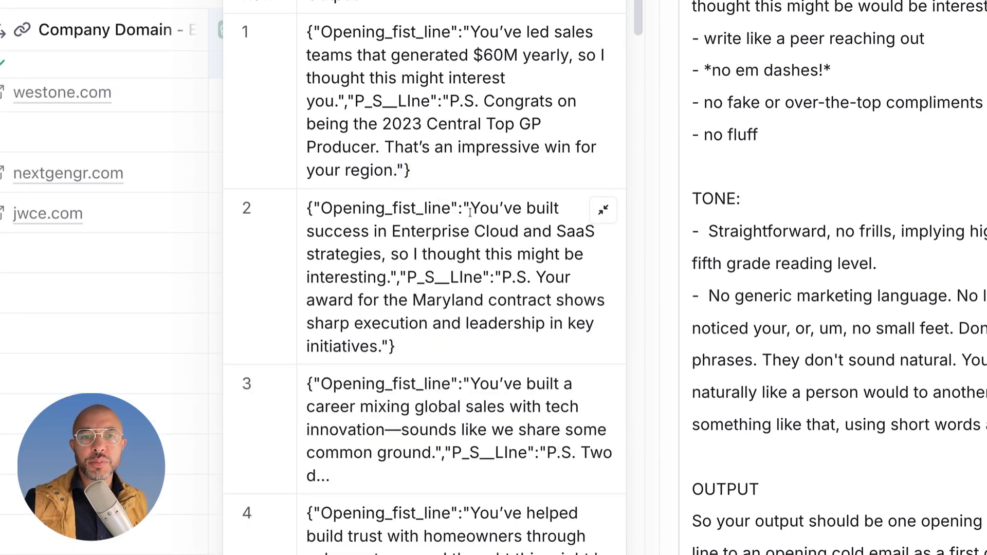
pyautogui.moveTo(374, 232); pyautogui.dragTo(551, 232)
pyautogui.click(405, 259)
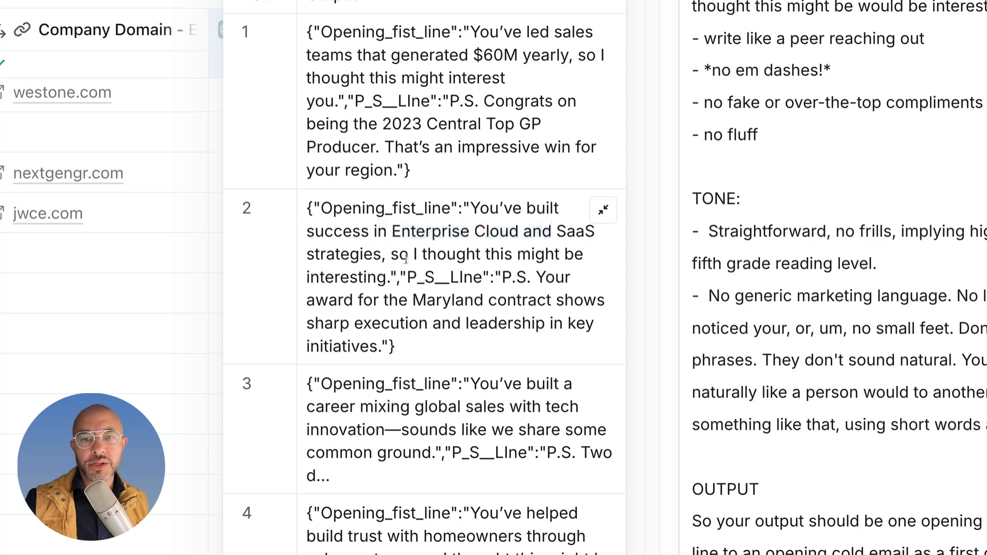
pyautogui.moveTo(437, 257); pyautogui.dragTo(377, 278)
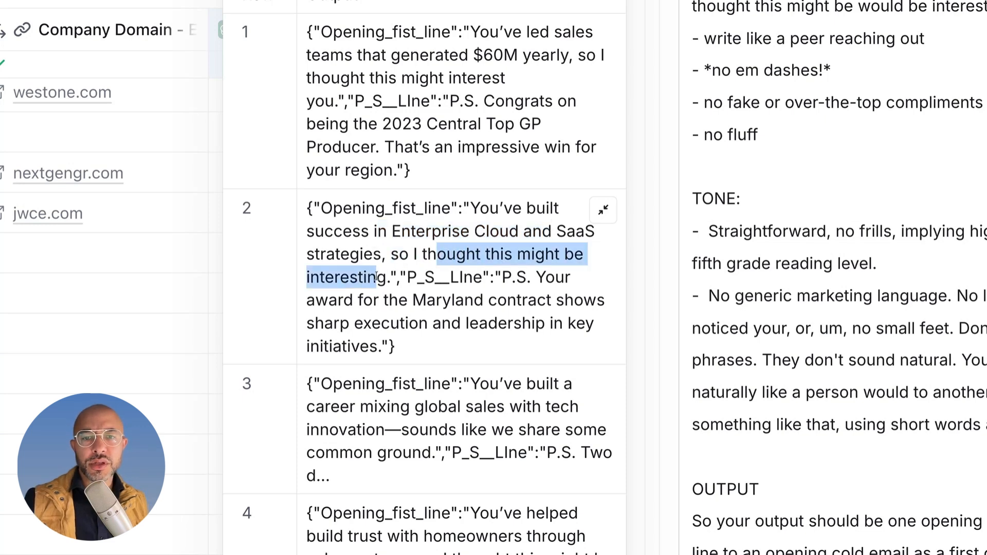
pyautogui.click(504, 279)
pyautogui.moveTo(503, 277); pyautogui.dragTo(380, 347)
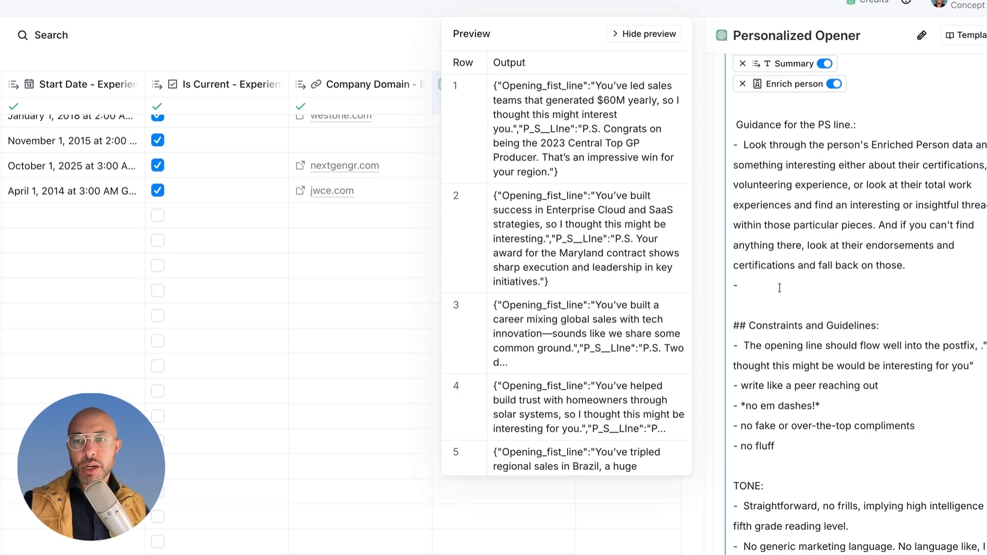
# Step: Add P.S. guidance against patronizing phrasing, with a separate bullet for short words and simple phrases, and refresh the preview
pyautogui.write('Be really careful not to come off as patronizing or big brother or talking down to. We want to talk at an even level with this person. And so avoid phrasing like, you know, XYZ shows sharp execution and leadership in key initiatives. Nobody really talks like that and it feels a little patronizing. Use short words and simple phrases and speak like a peer to peer over chatting over coffee.')
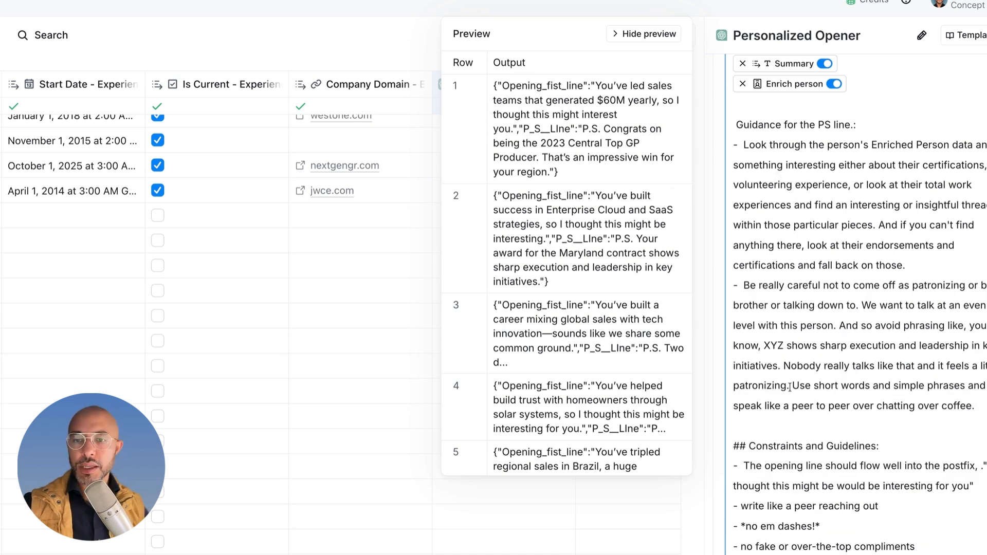
pyautogui.write('.')
pyautogui.press('Return')
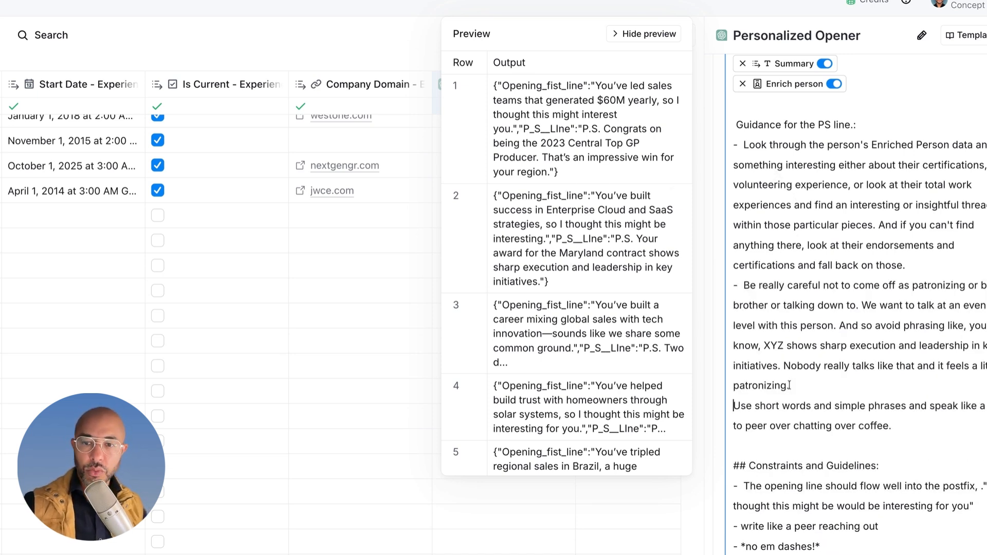
pyautogui.write('-')
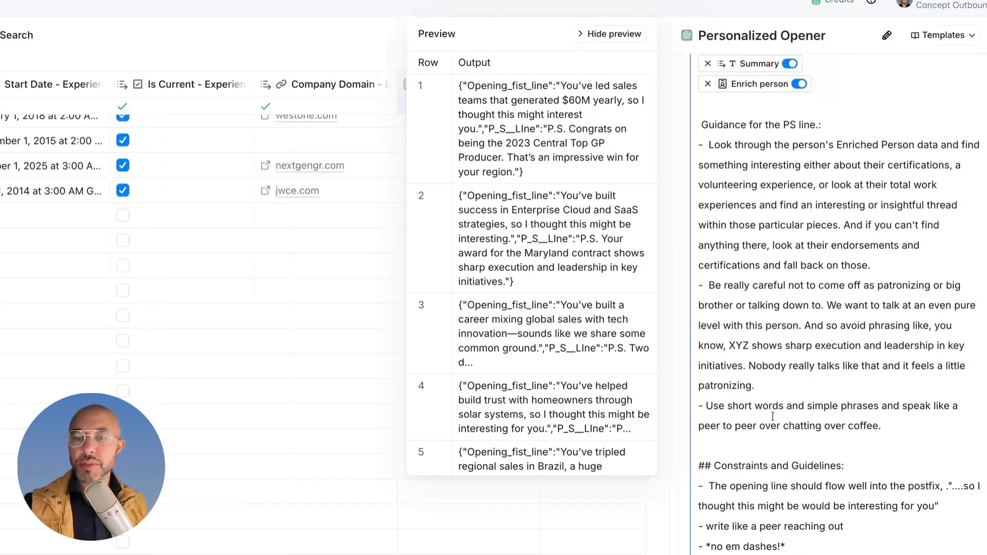
pyautogui.scroll(-2, 814, 455)
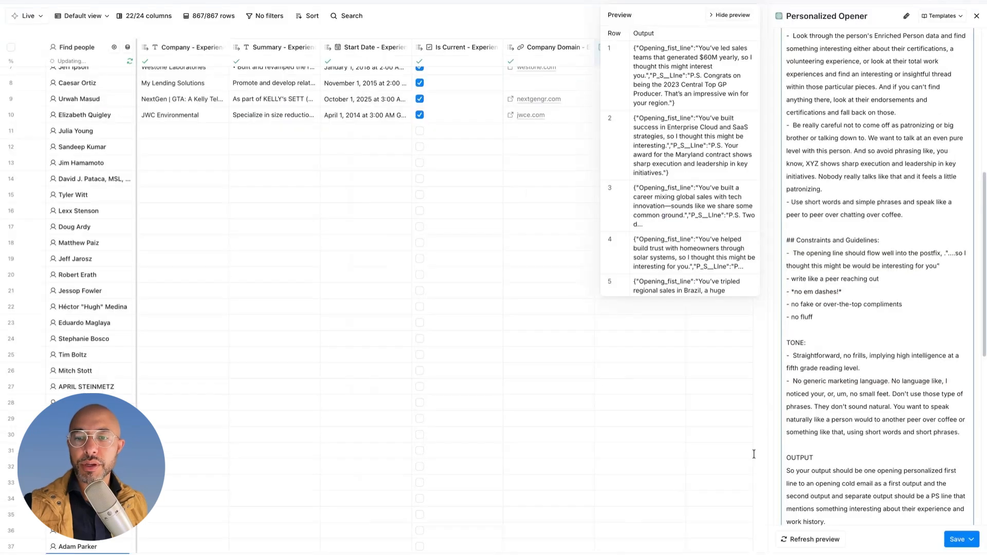
pyautogui.click(786, 537)
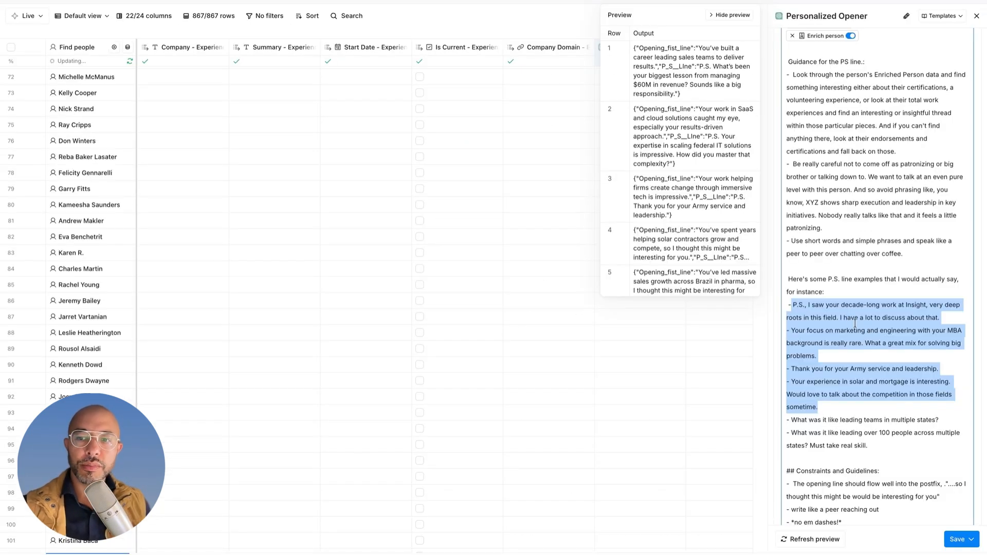
# Step: Add a set of natural-sounding P.S. line examples below the P.S. guidance, and save and run the AI column on 10 rows
pyautogui.click(854, 321)
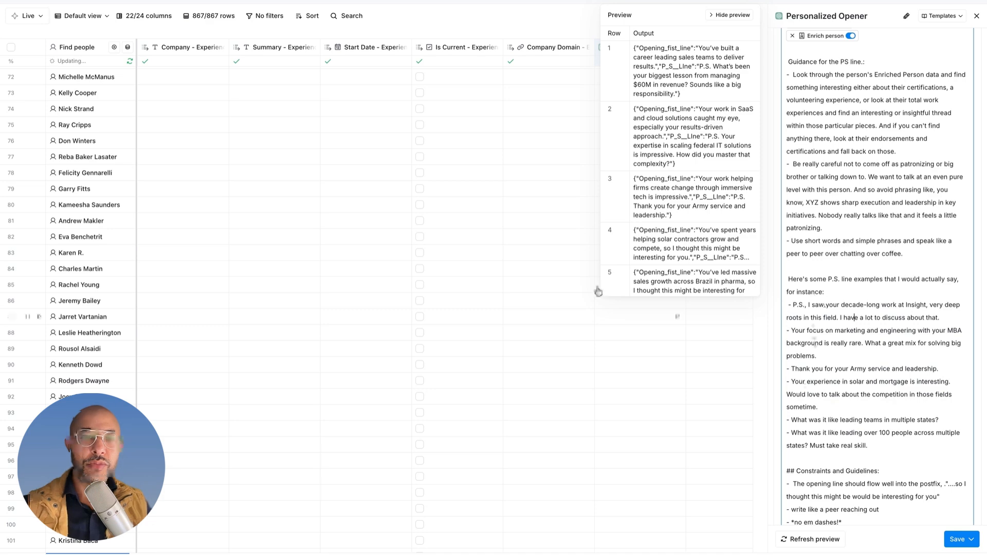
pyautogui.click(970, 539)
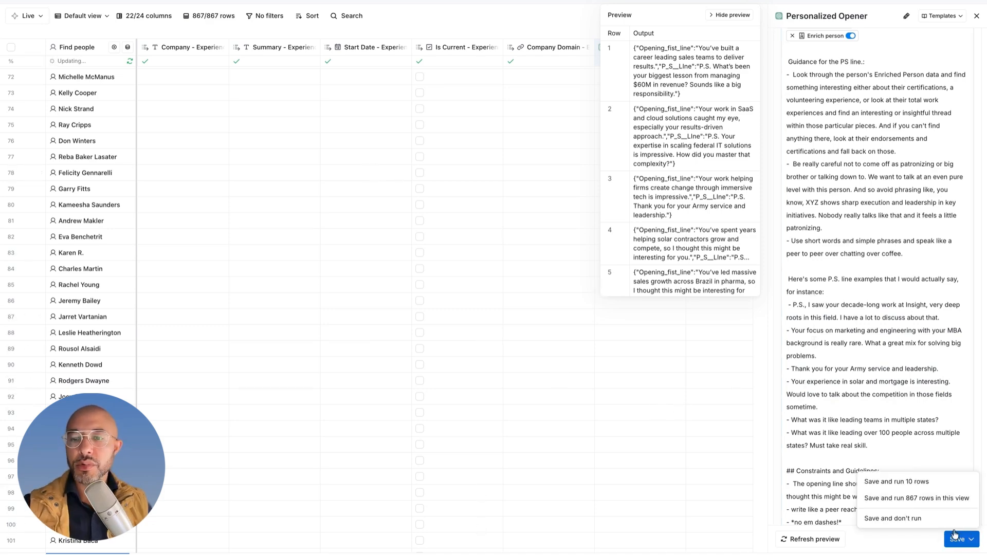
pyautogui.click(881, 480)
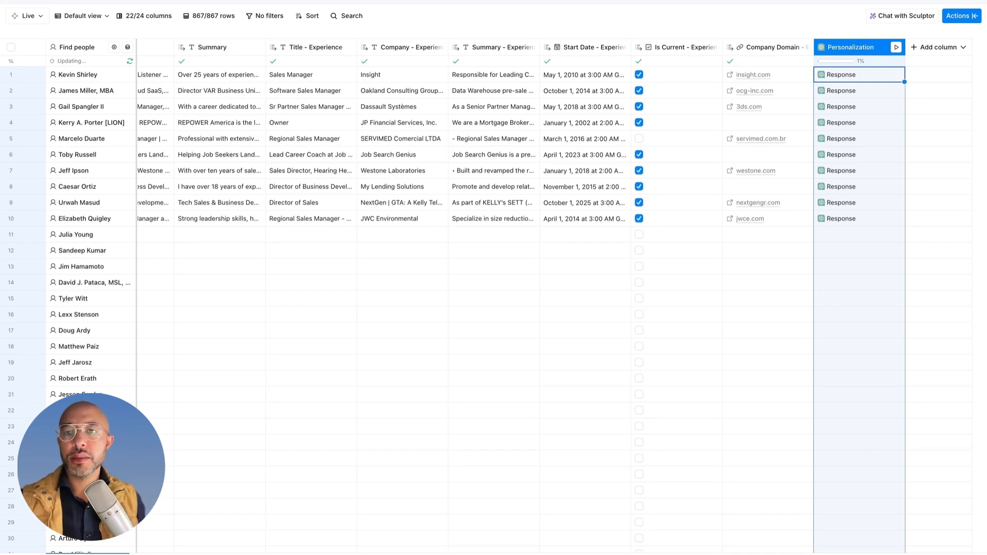
# Step: Create new columns from the P_S__LIne and Opening Fist Line outputs of row 1's response, and open row 1's opening line for reading
pyautogui.click(859, 83)
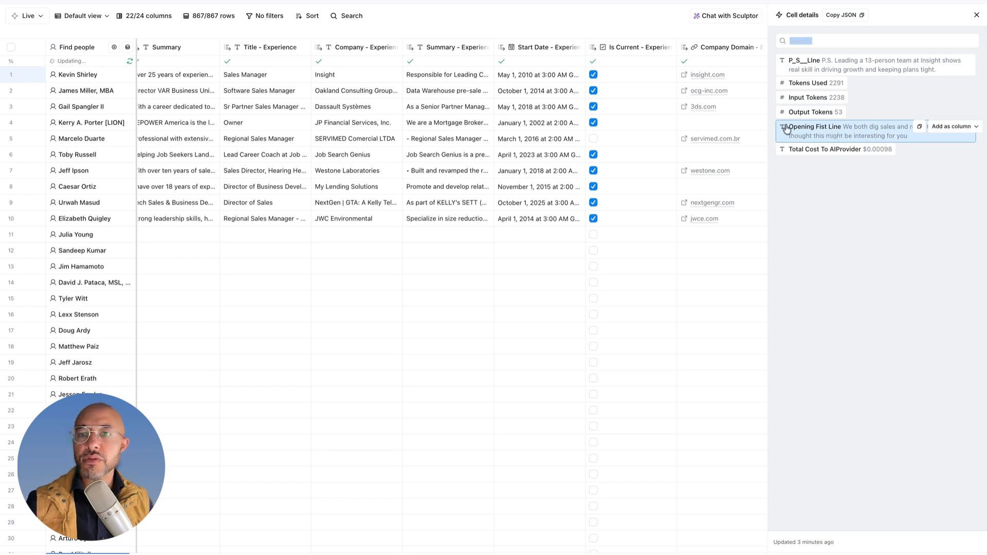
pyautogui.click(943, 60)
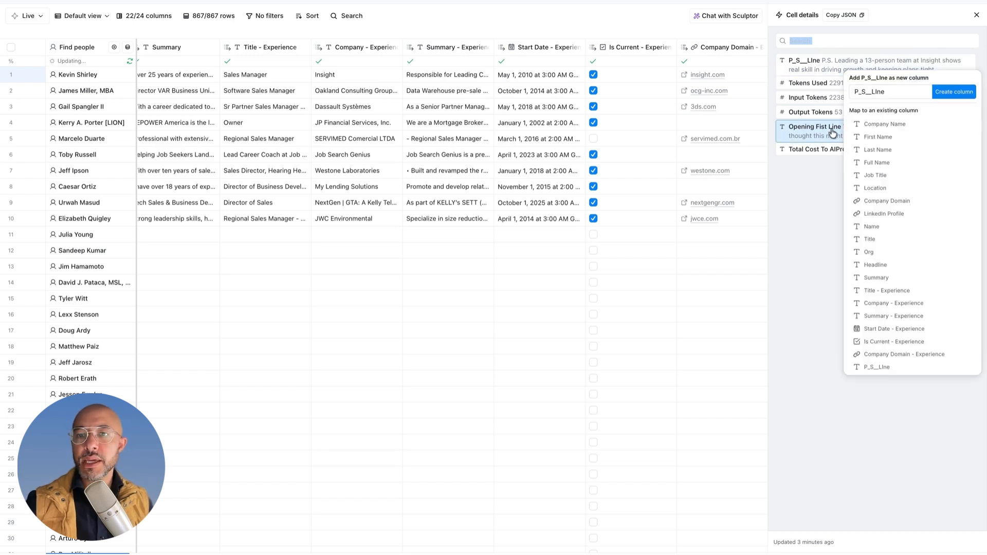
pyautogui.click(883, 135)
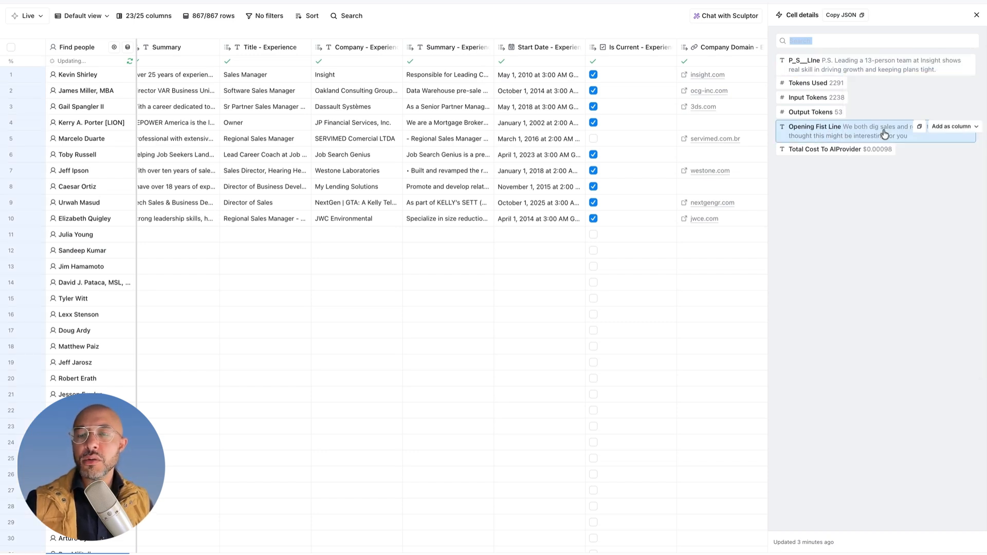
pyautogui.click(935, 128)
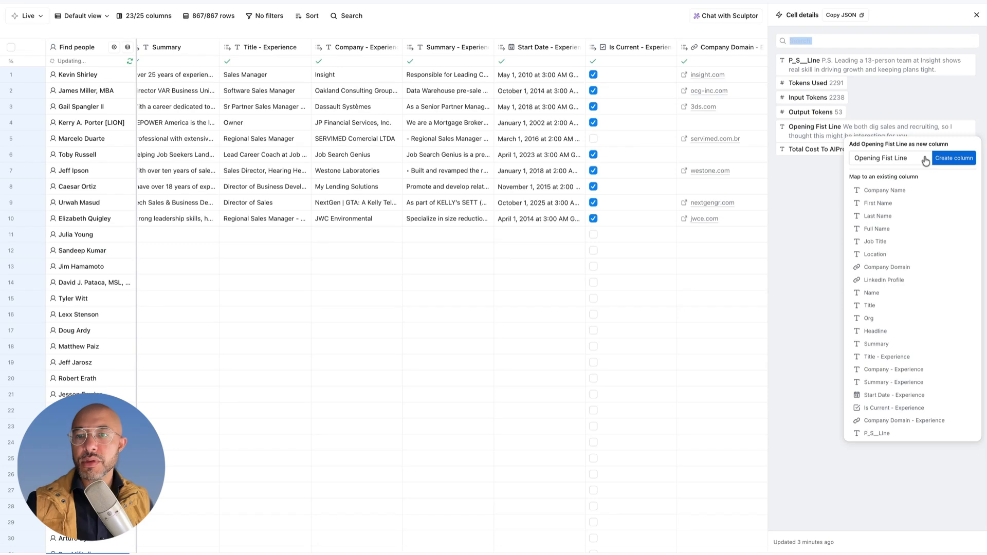
pyautogui.click(925, 160)
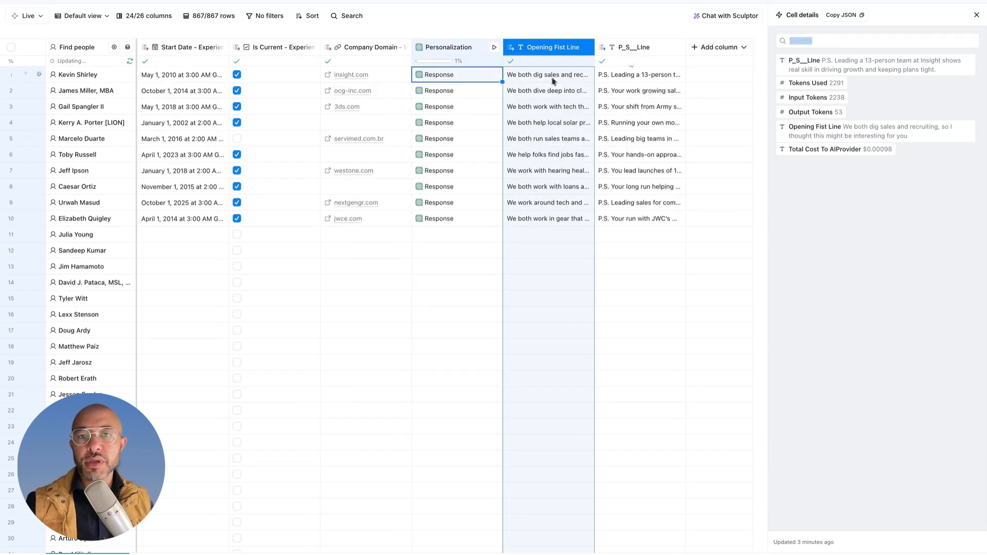
pyautogui.doubleClick(550, 79)
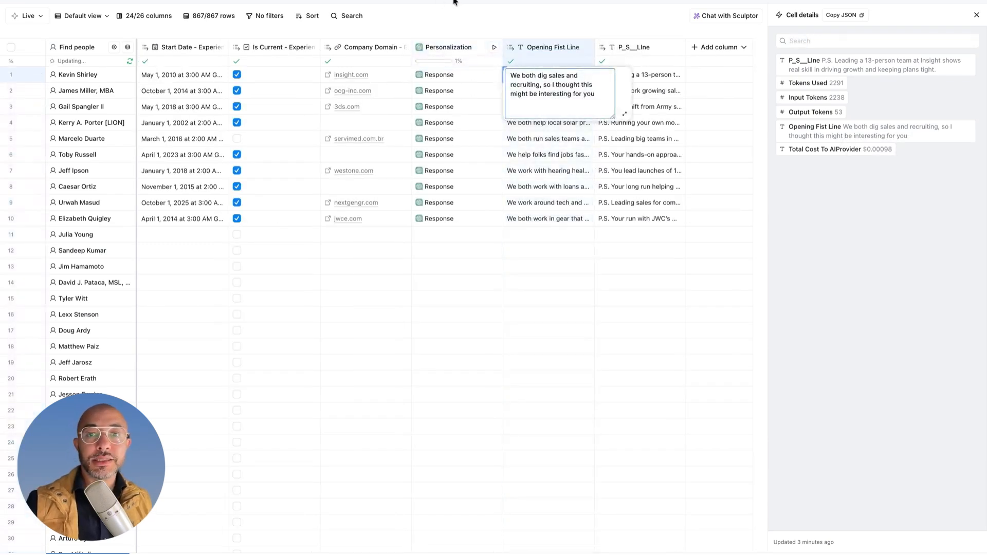